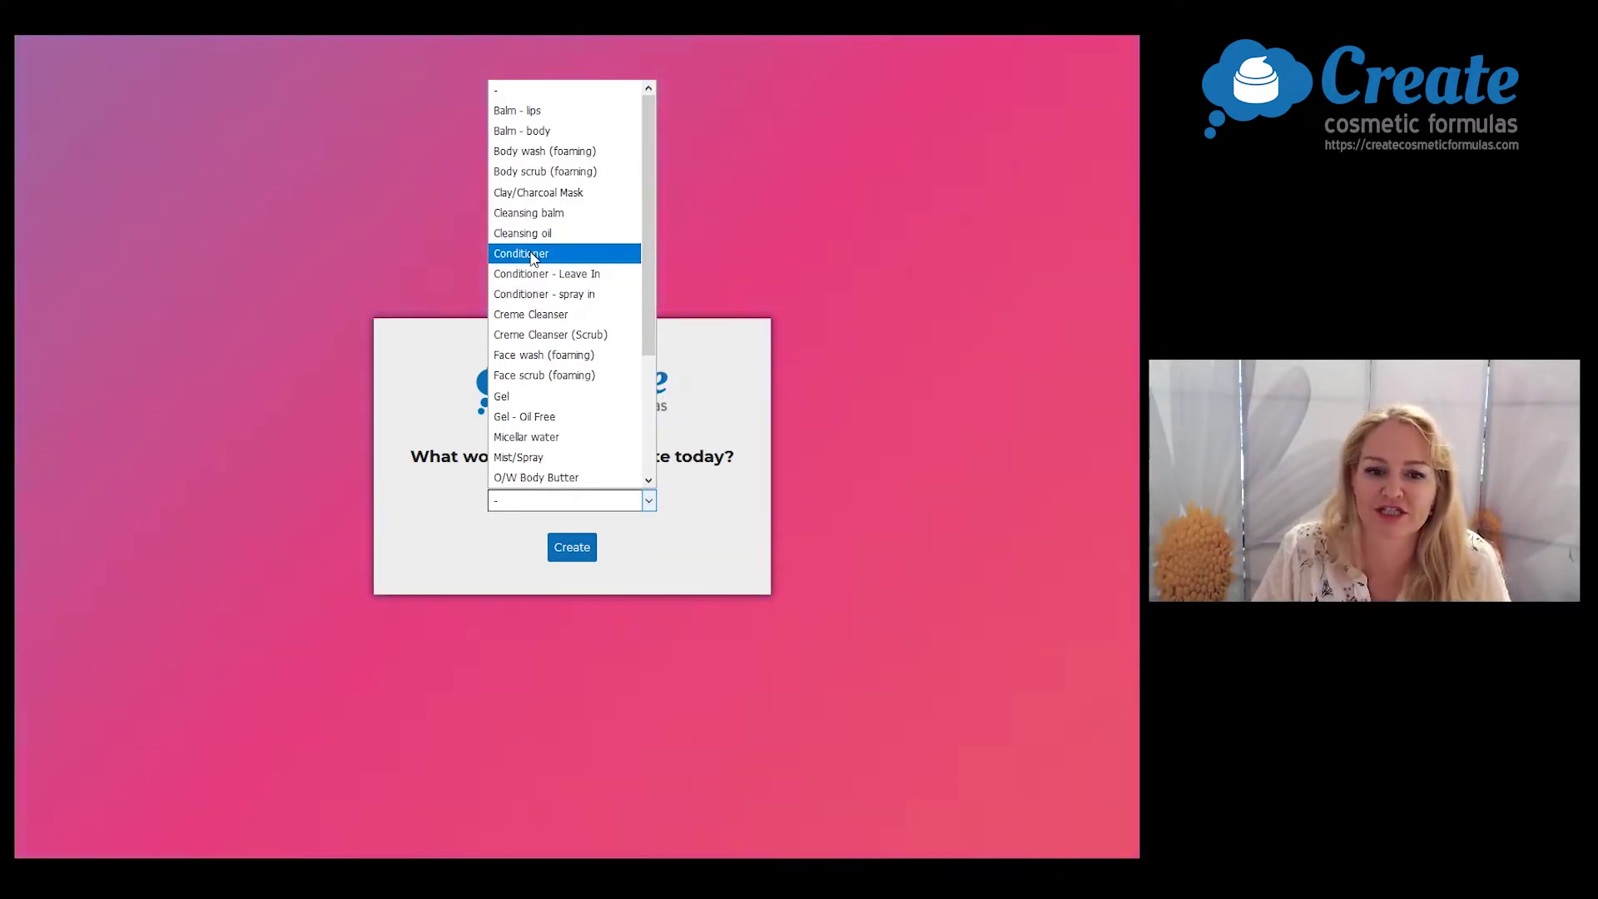
Create a Conditioner formula with Glycerin 5% as humectant and Caesalpinia spinosa gum 0.7% as gum.
left_click(533, 258)
left_click(571, 546)
scroll(607, 407, "down", 1)
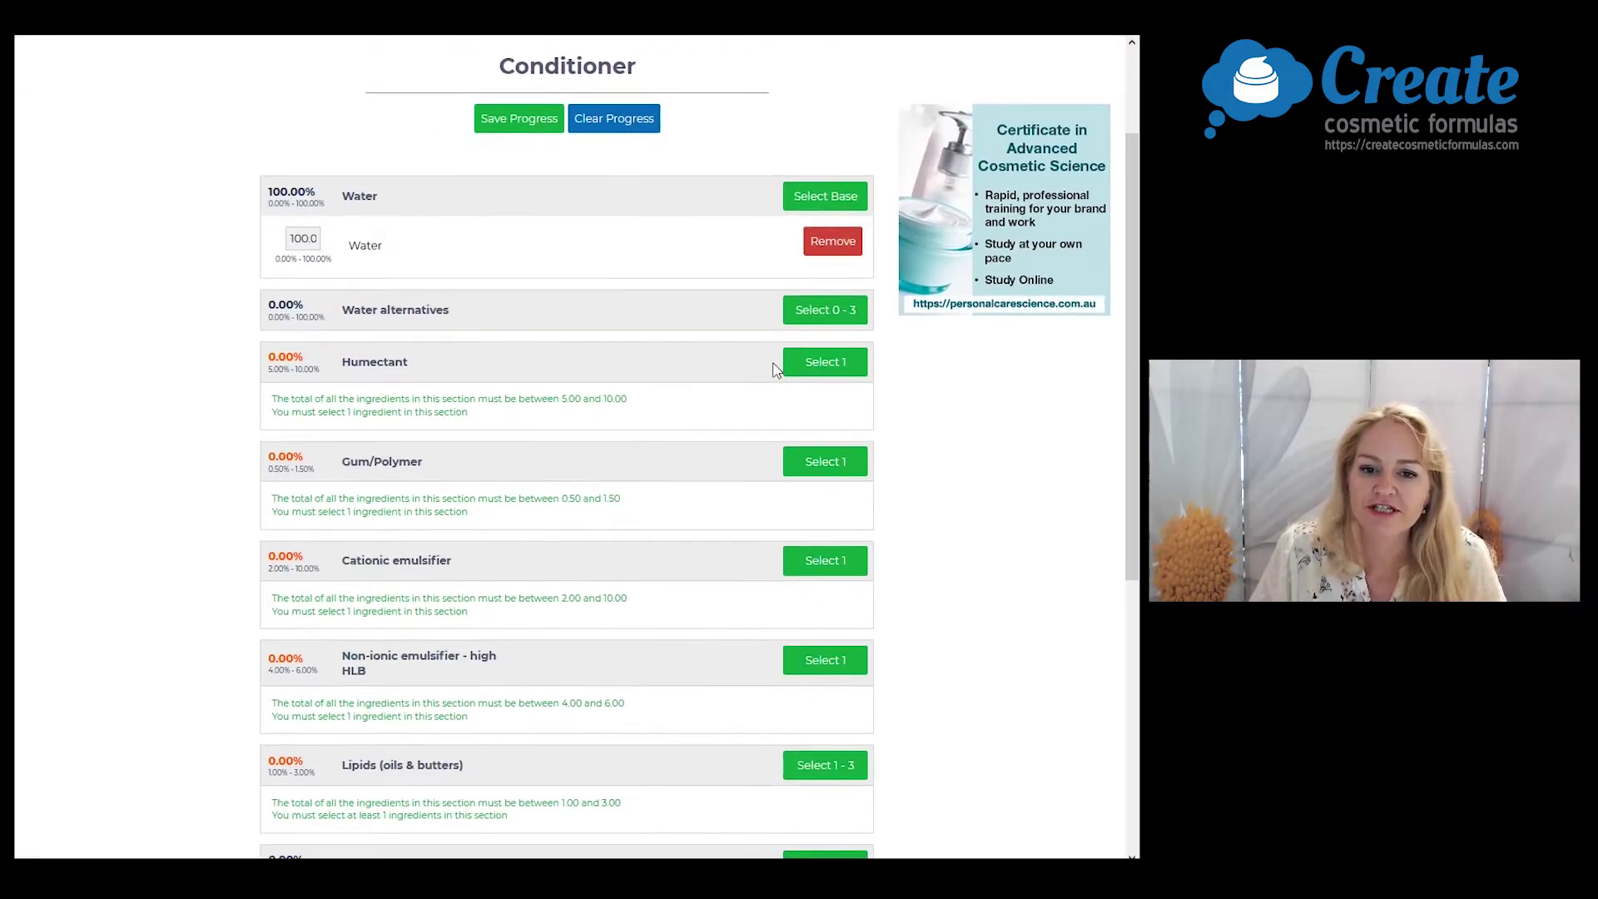
left_click(824, 363)
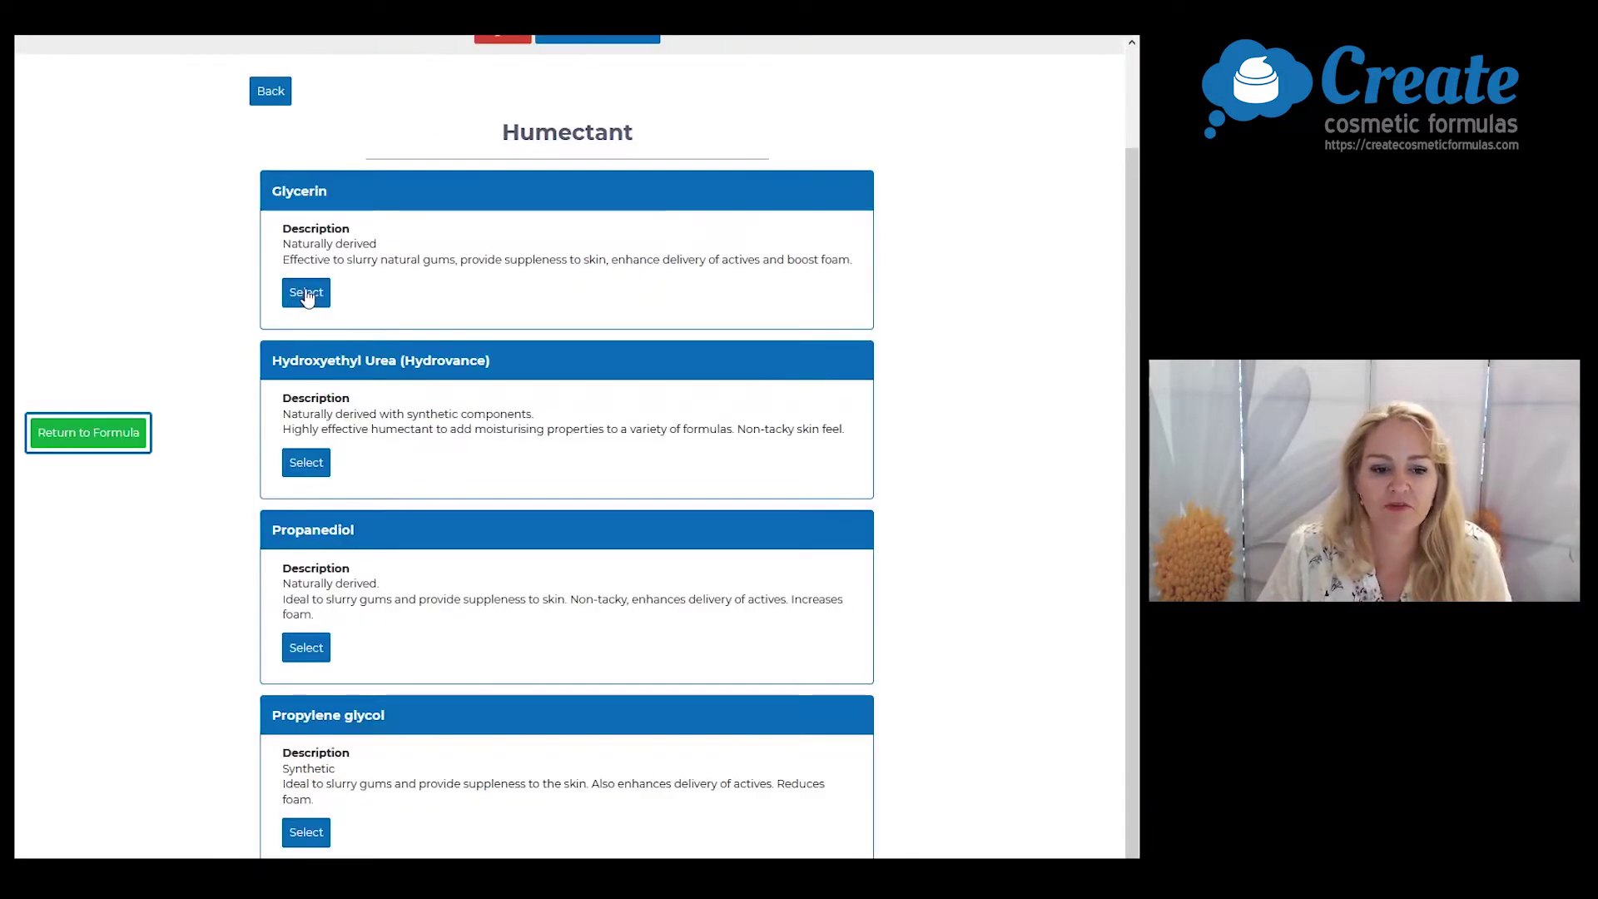
left_click(306, 292)
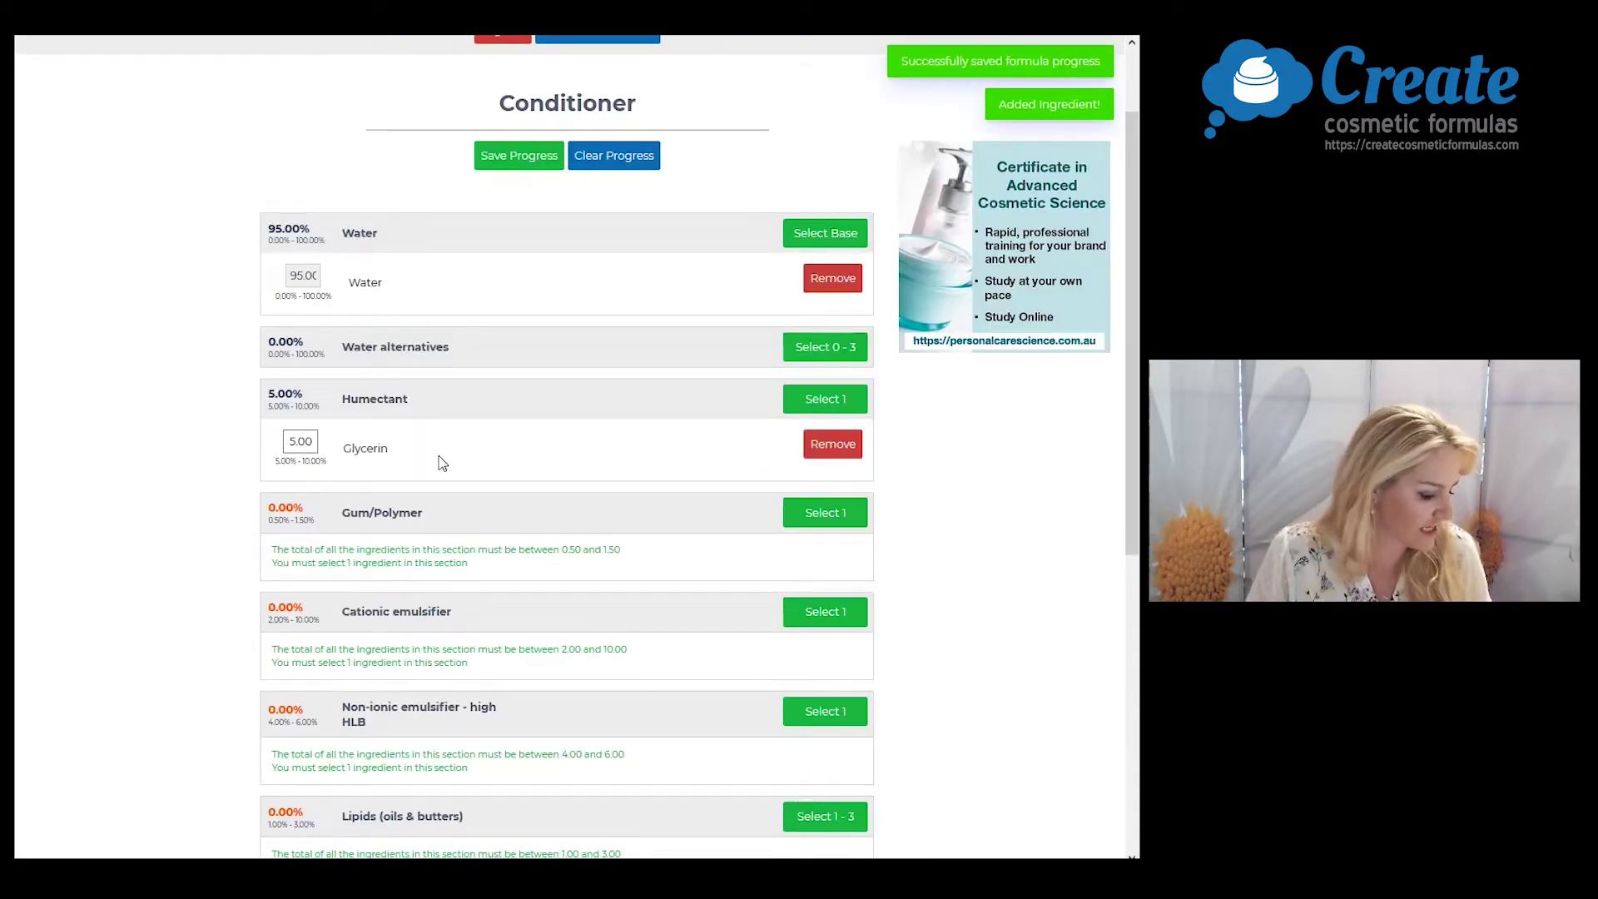
left_click(841, 512)
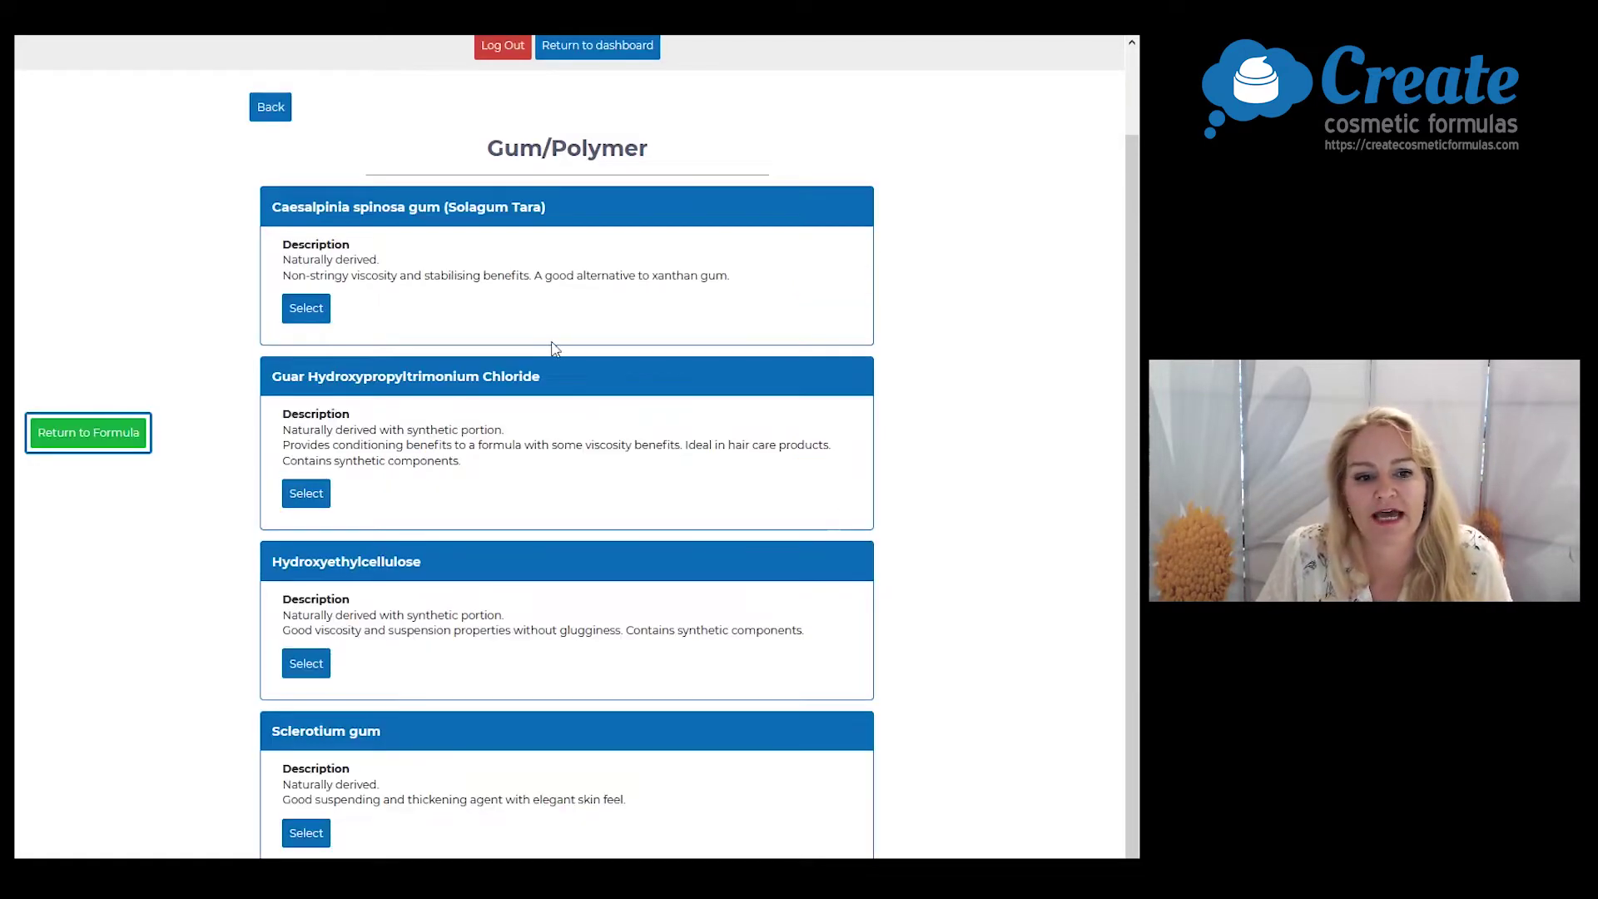
left_click(305, 308)
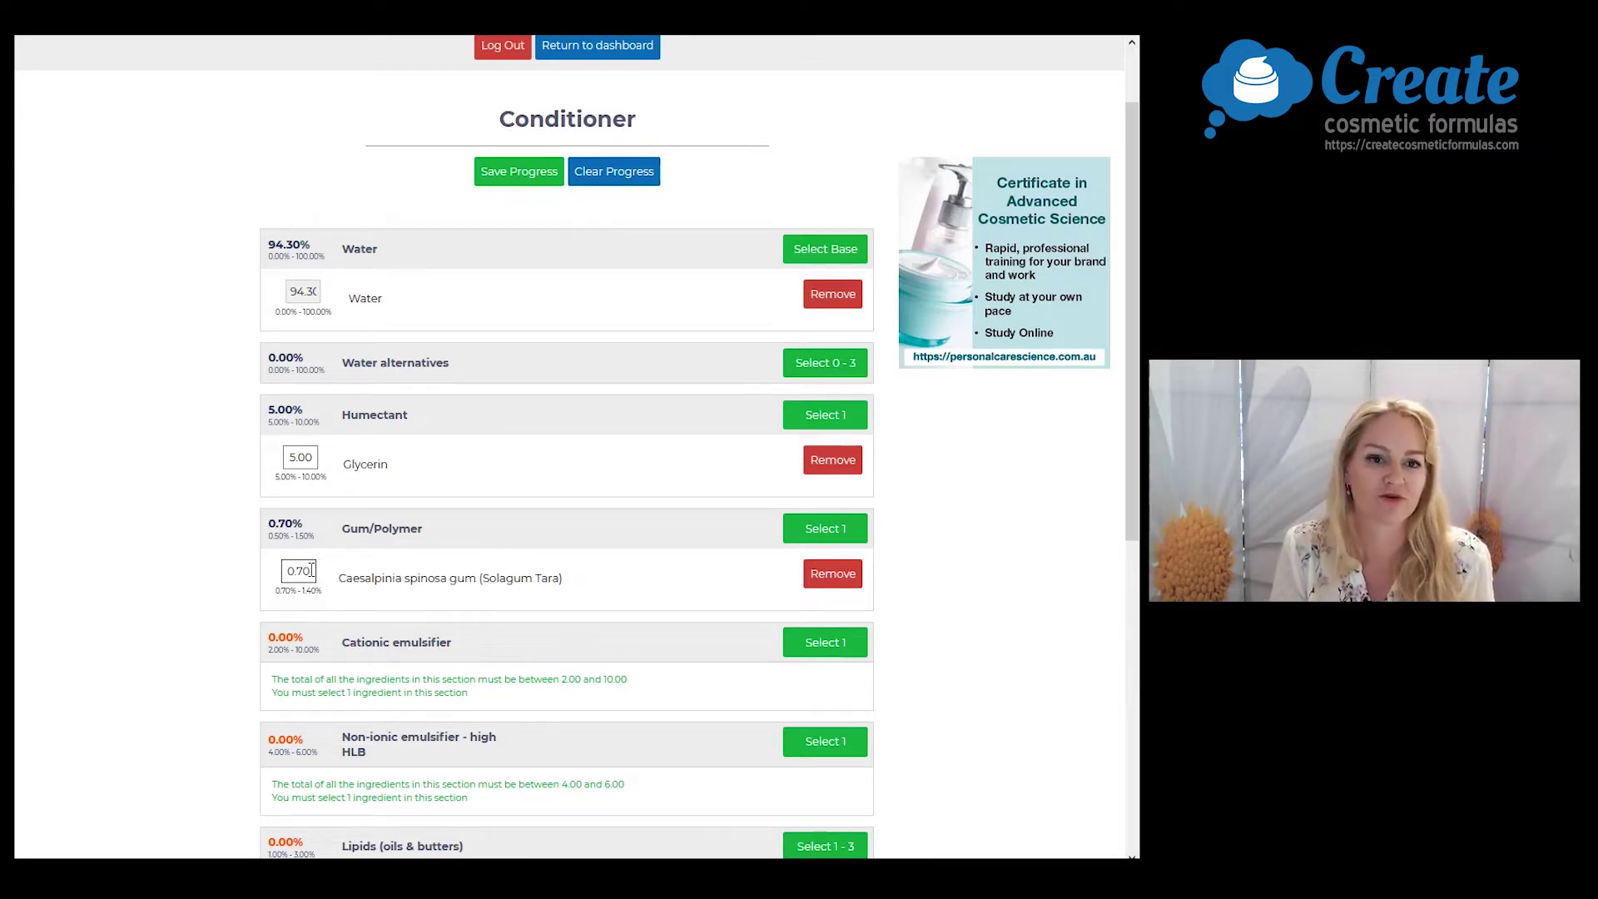
scroll(312, 571, "down", 1)
scroll(453, 474, "down", 1)
Raise the Caesalpinia spinosa gum amount to 1.2%.
double_click(299, 422)
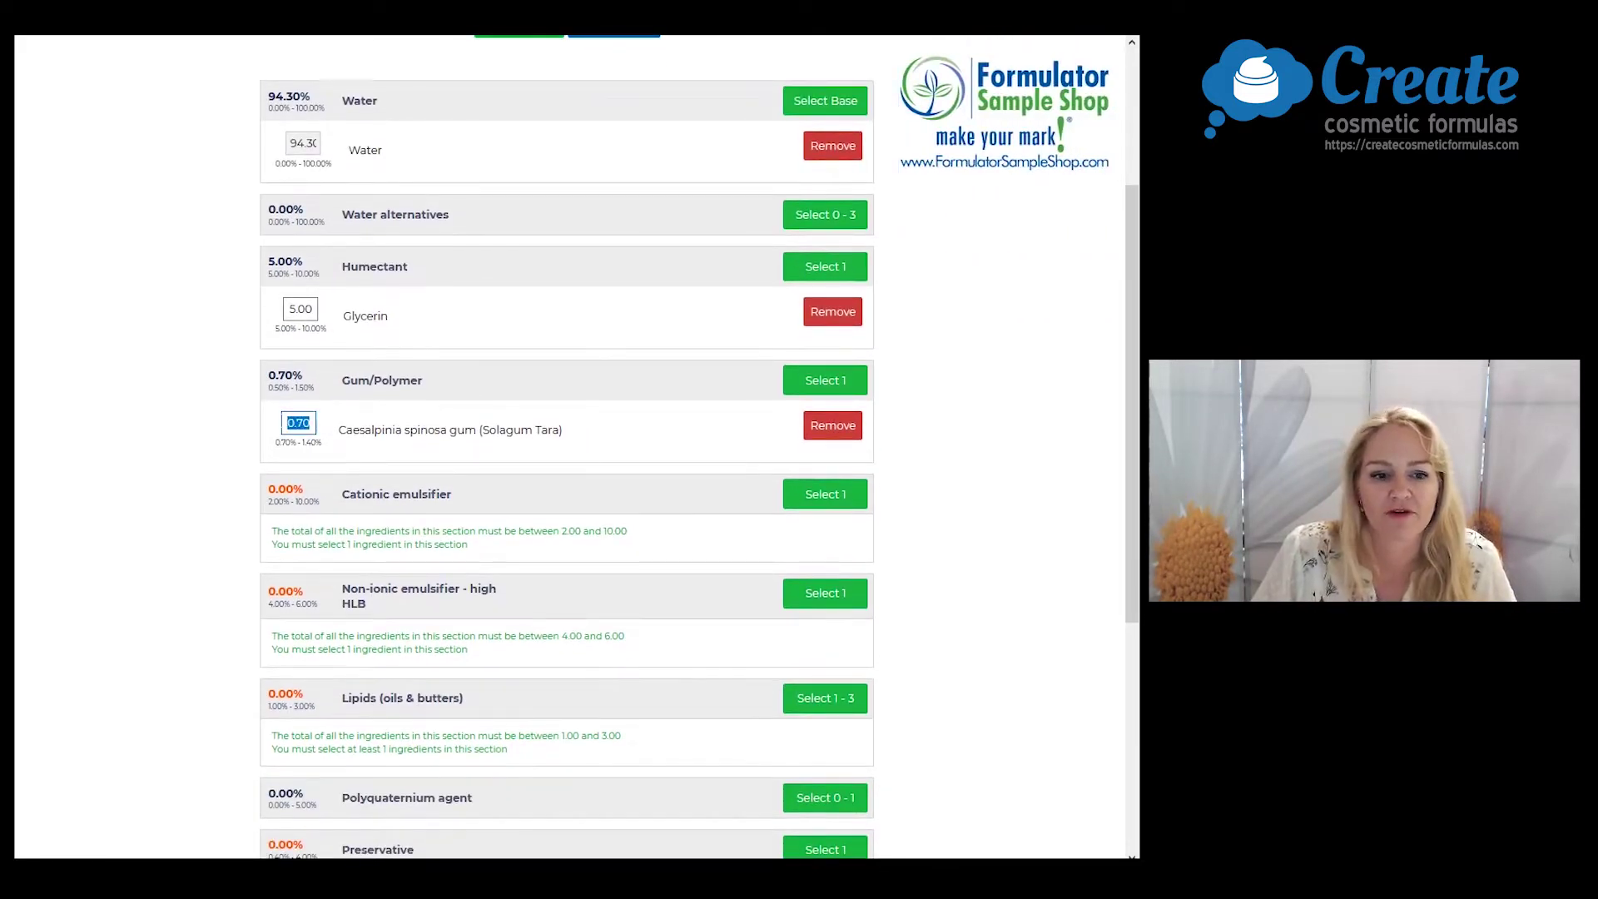
type("1.2")
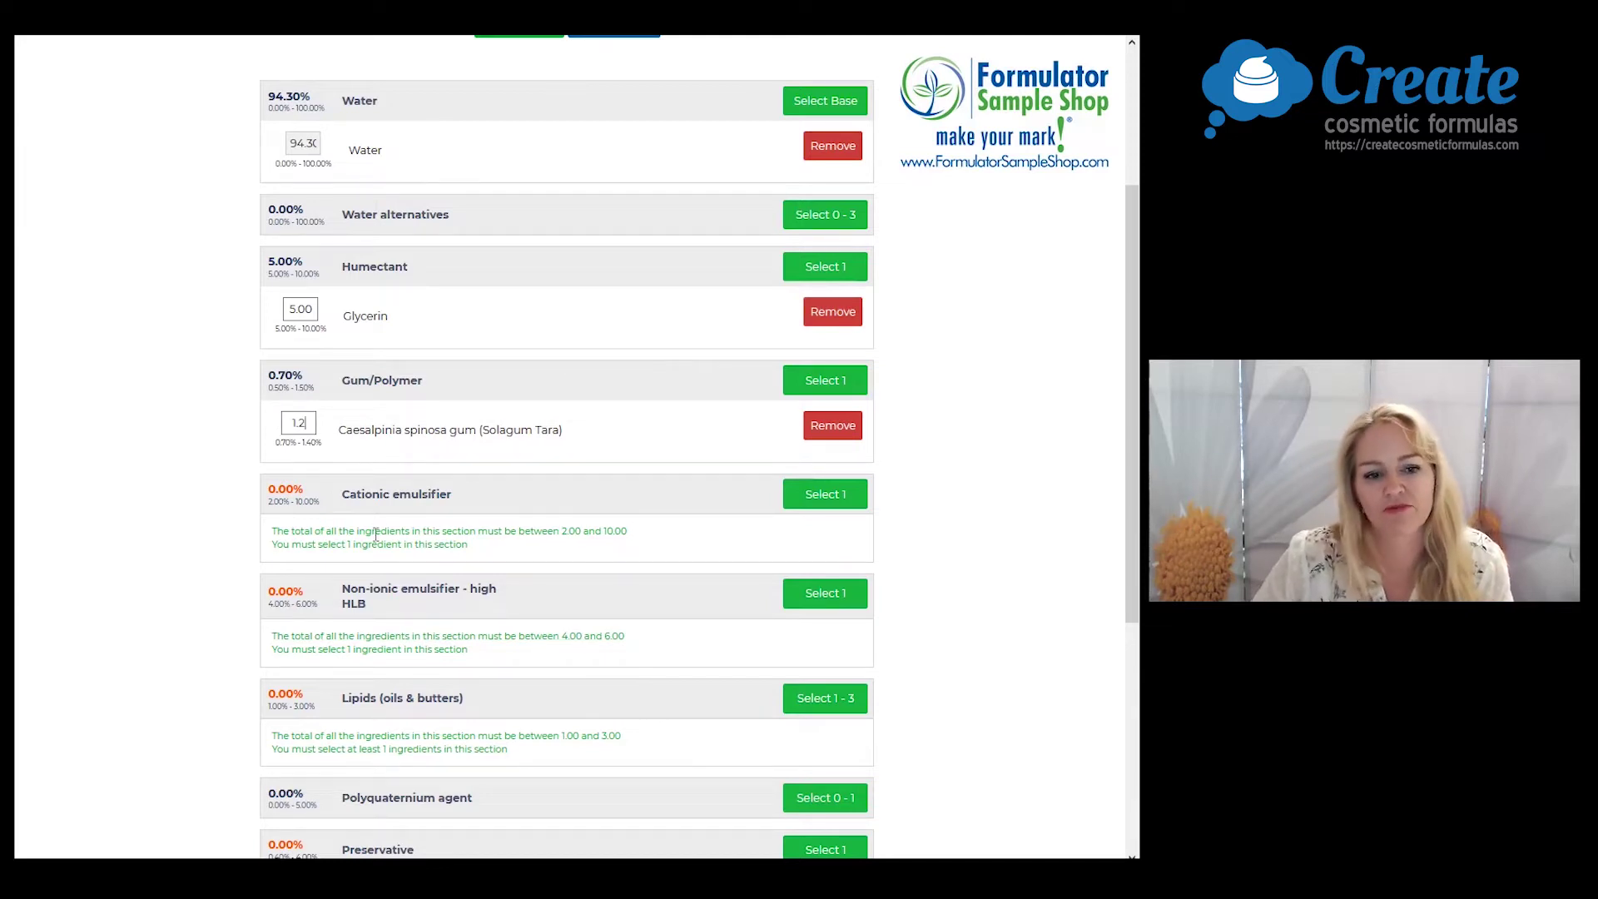
left_click_drag(374, 530, 273, 535)
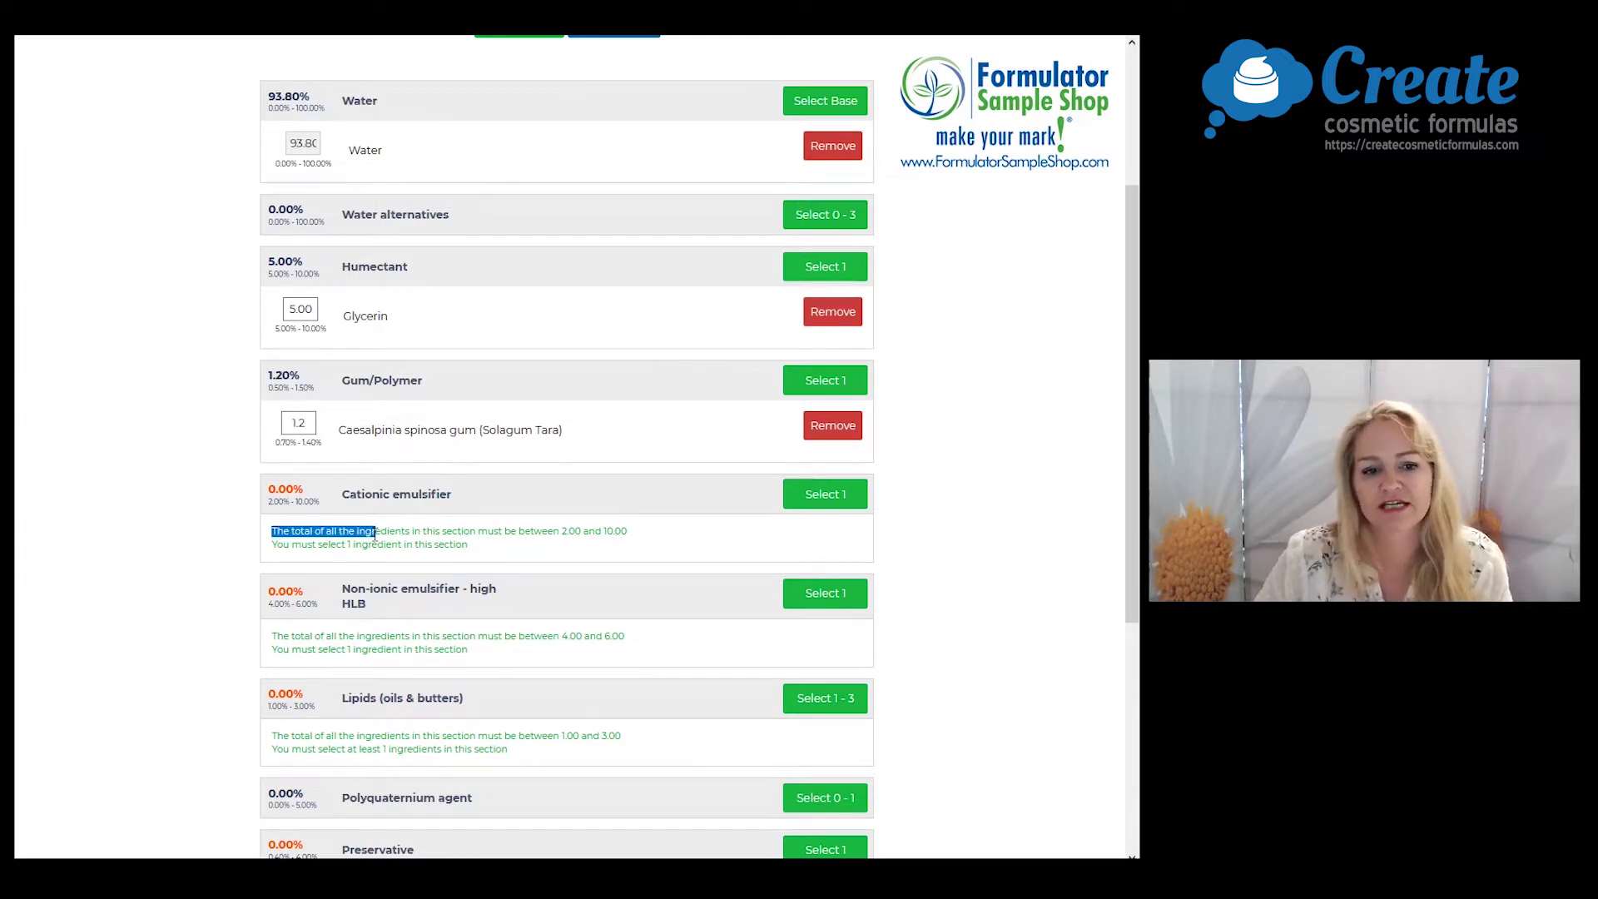
left_click(557, 554)
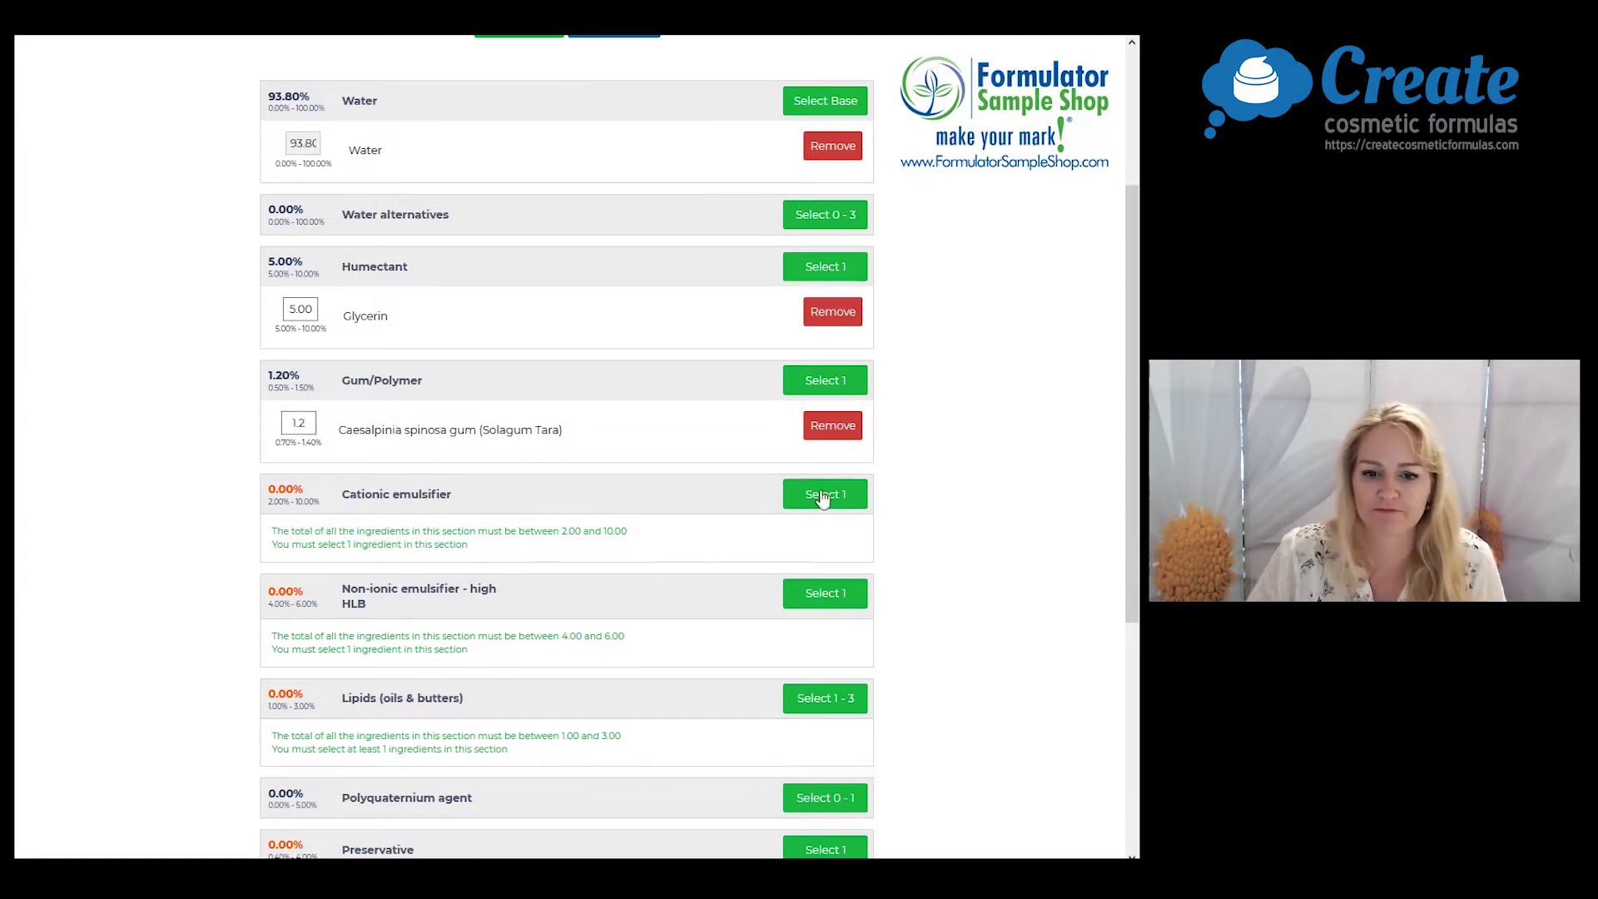
Add Incroquat Behenyl TMC-85 as cationic emulsifier at 3%.
left_click(846, 500)
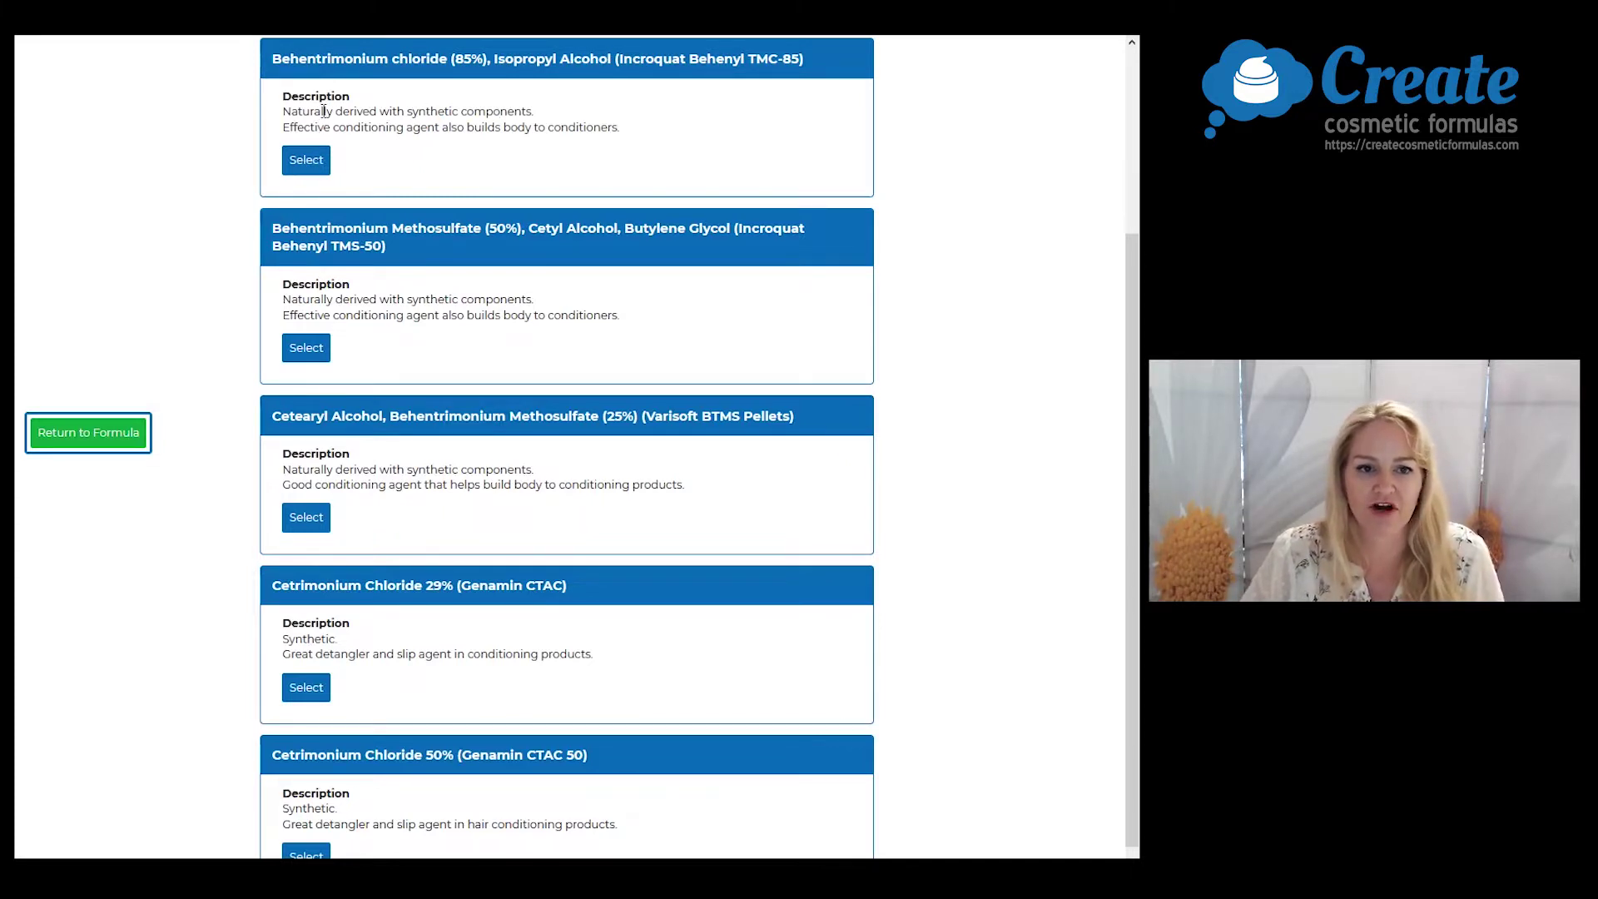
scroll(379, 202, "up", 2)
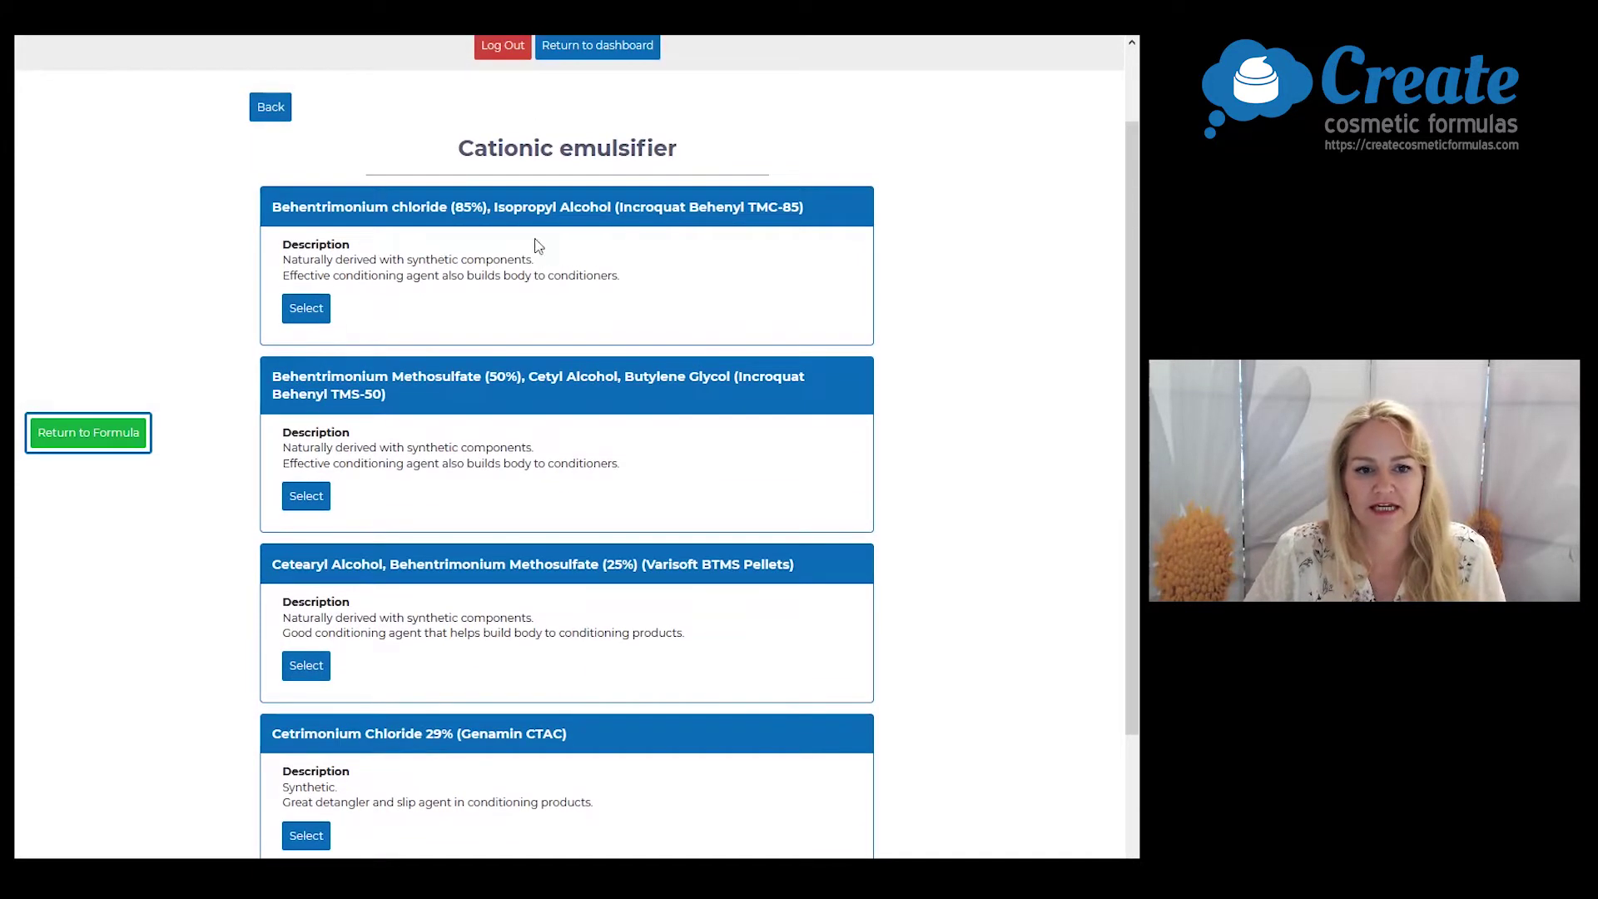
left_click(312, 312)
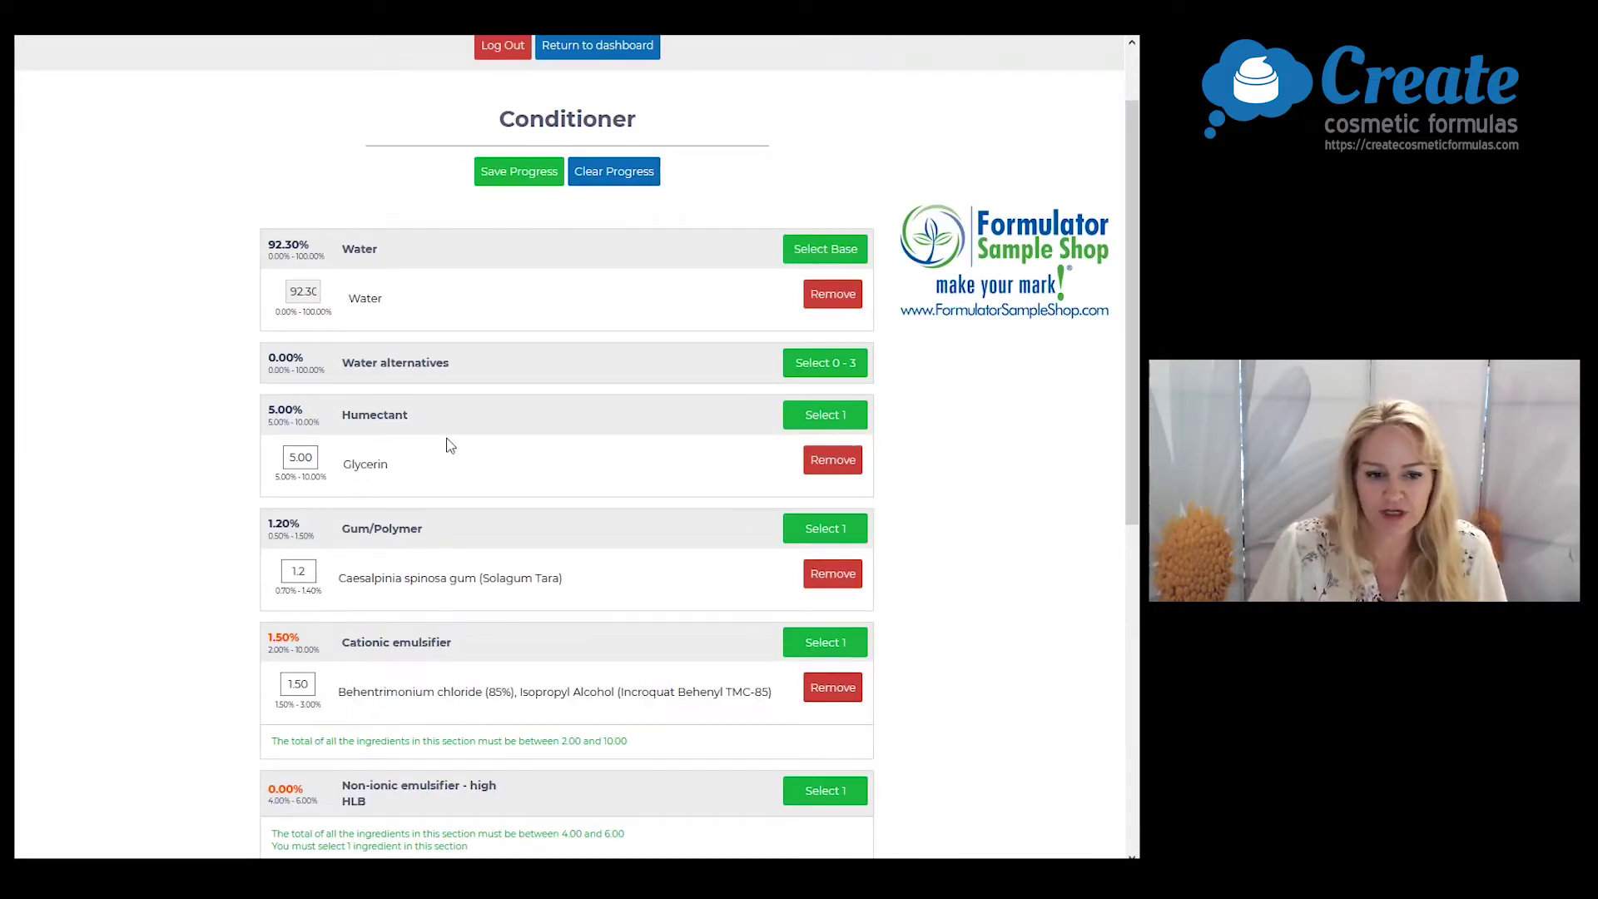
scroll(450, 446, "down", 3)
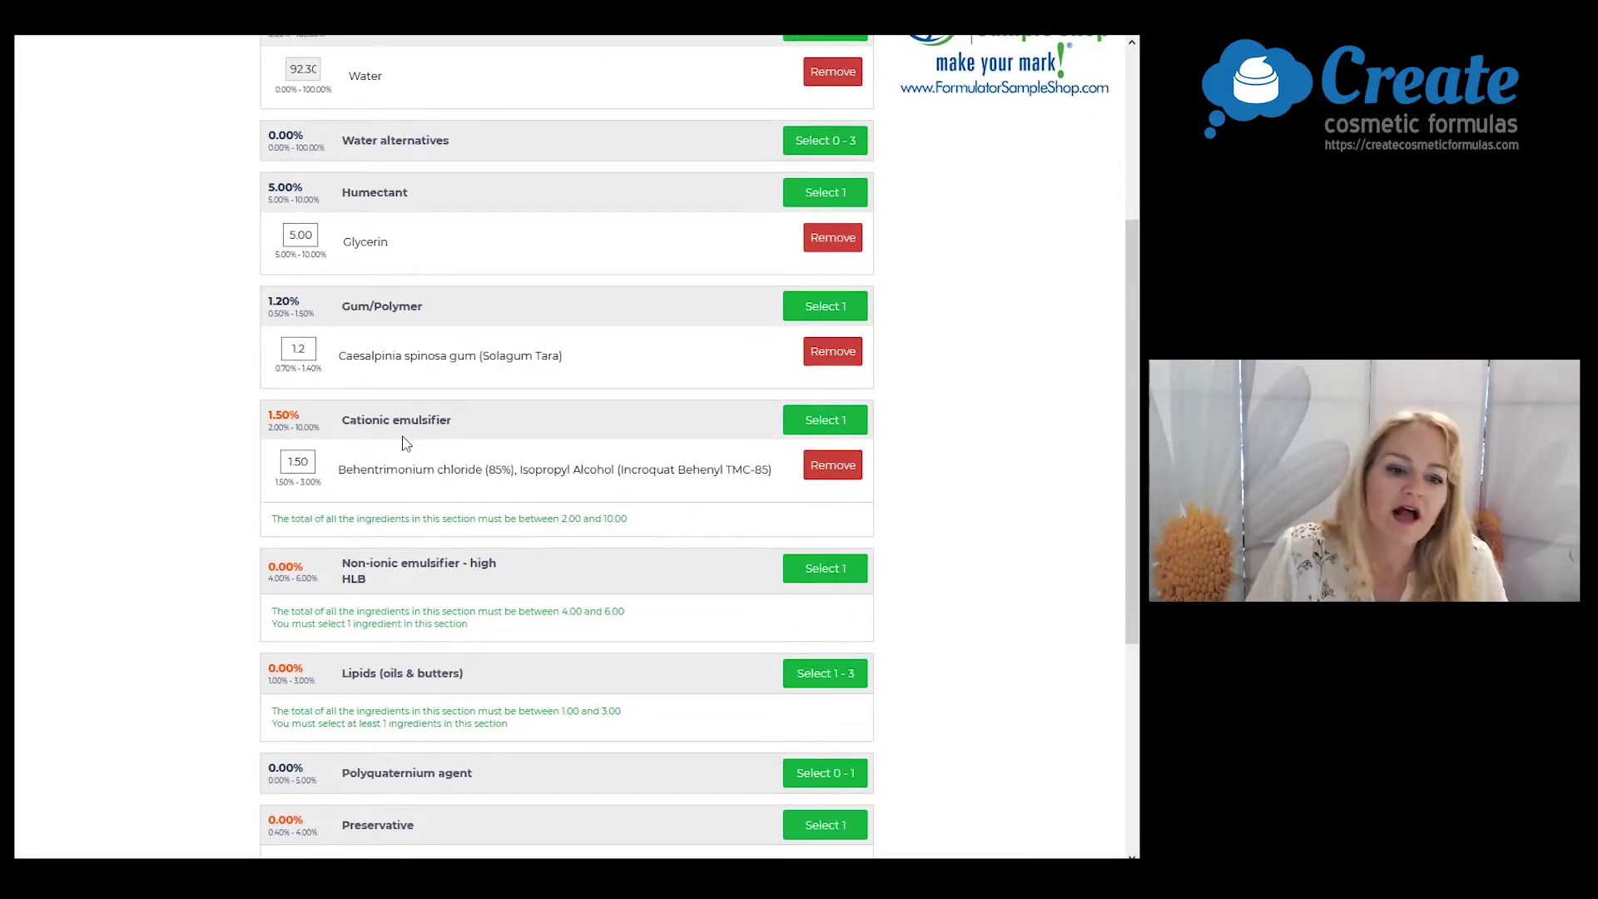
left_click(311, 461)
left_click_drag(309, 461, 284, 461)
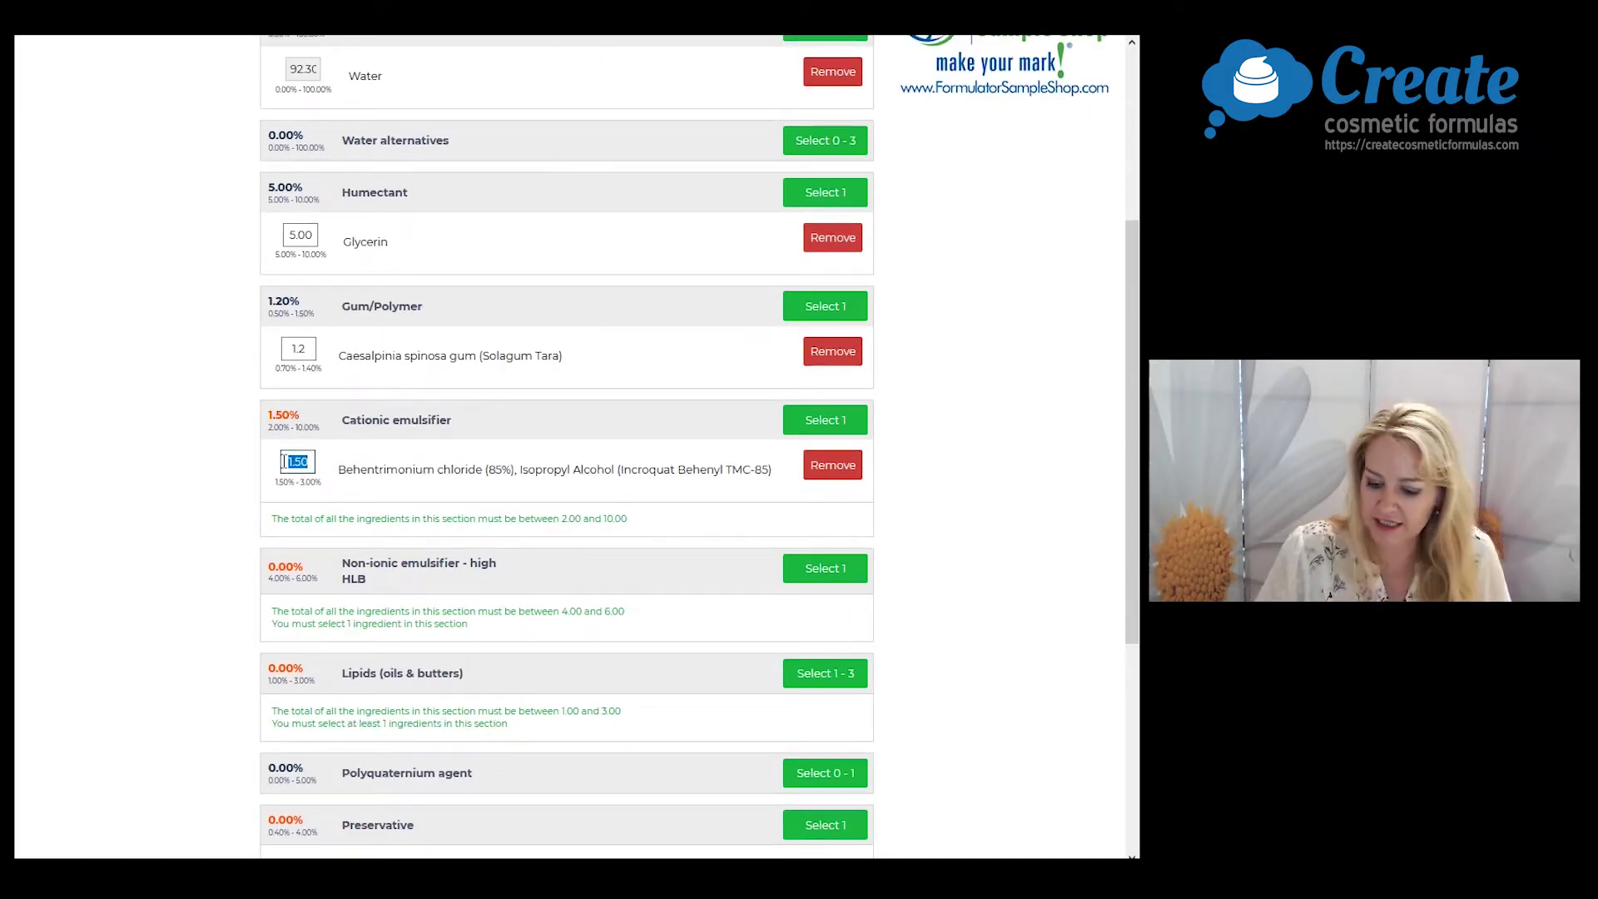
type("3")
left_click(371, 489)
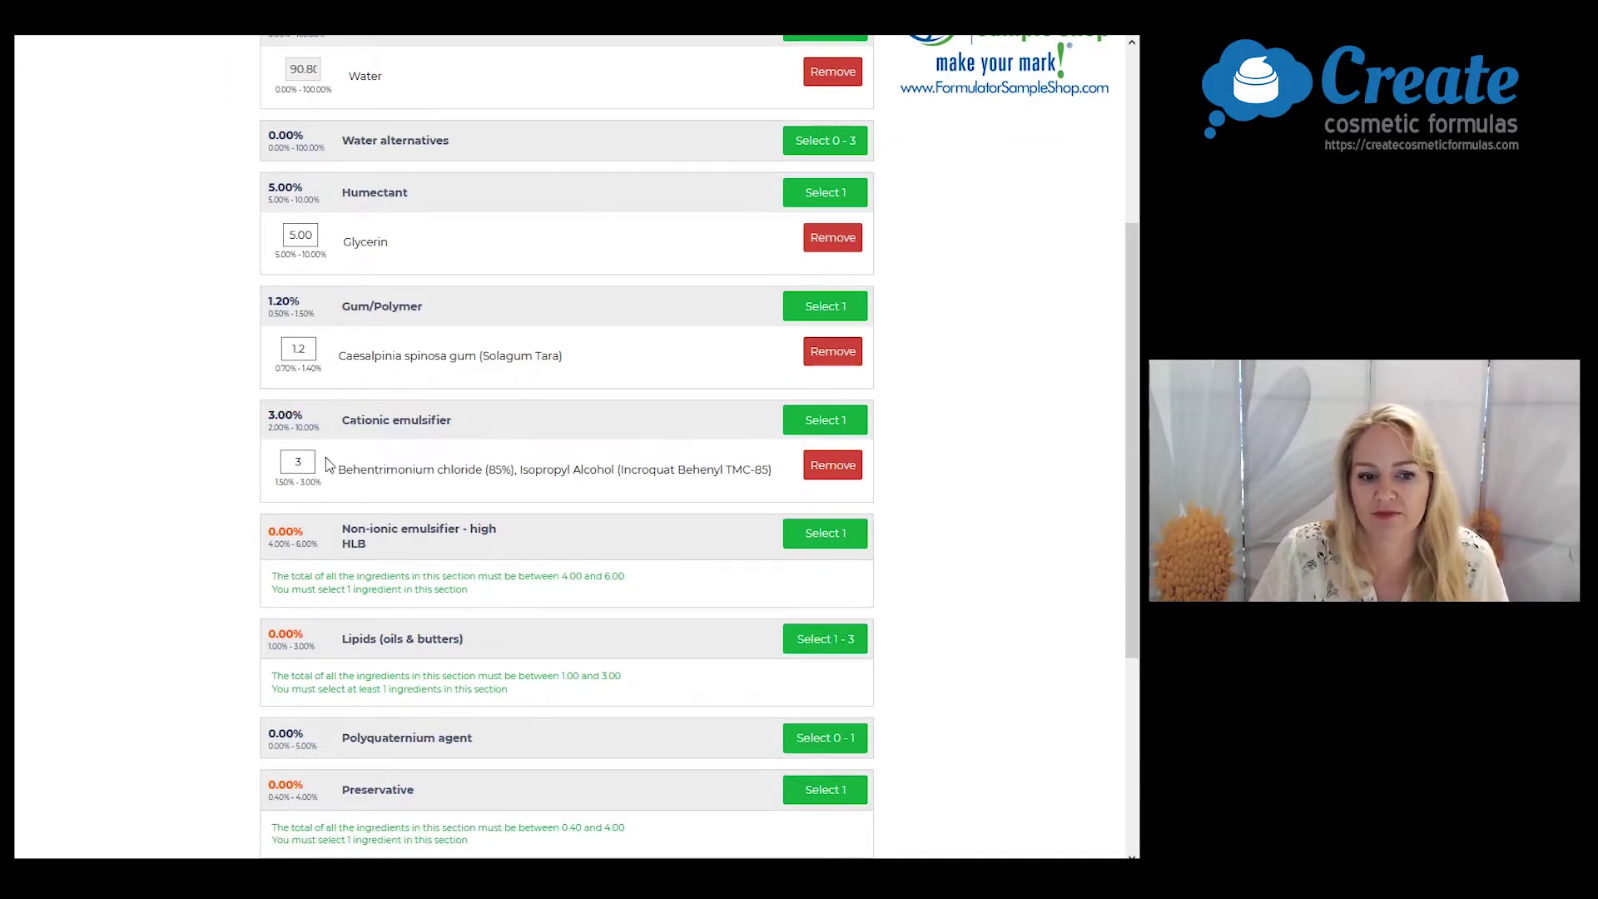
left_click(824, 532)
scroll(487, 384, "up", 3)
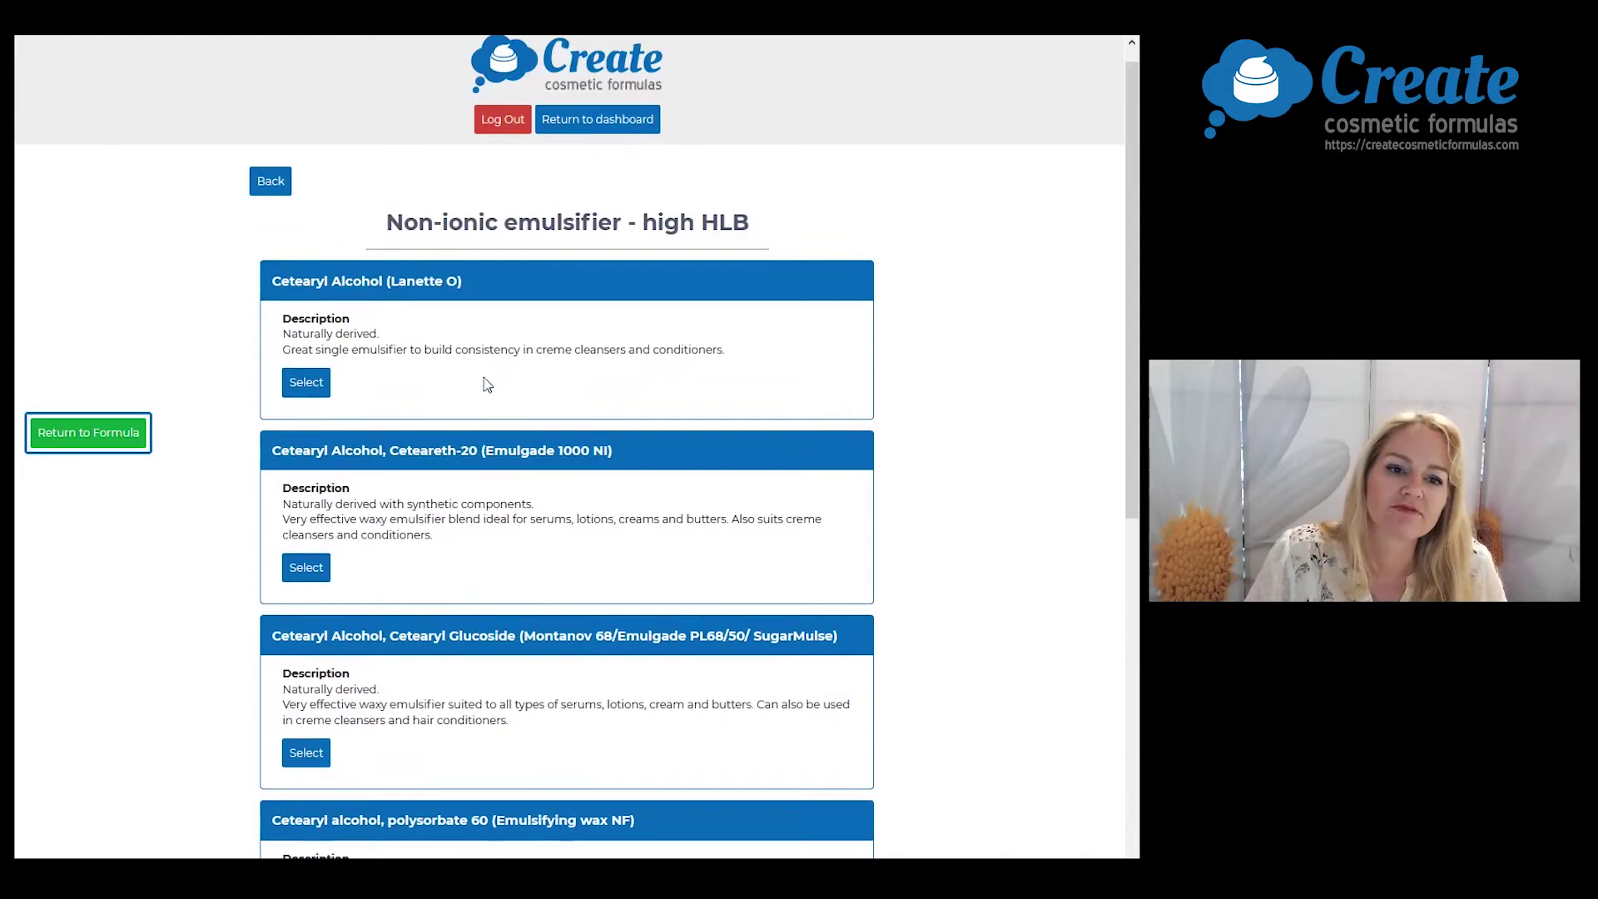
Add Lanette O (Cetearyl Alcohol) at 4% as non-ionic emulsifier and Argan oil at 3% as lipid.
left_click(295, 379)
scroll(505, 625, "down", 2)
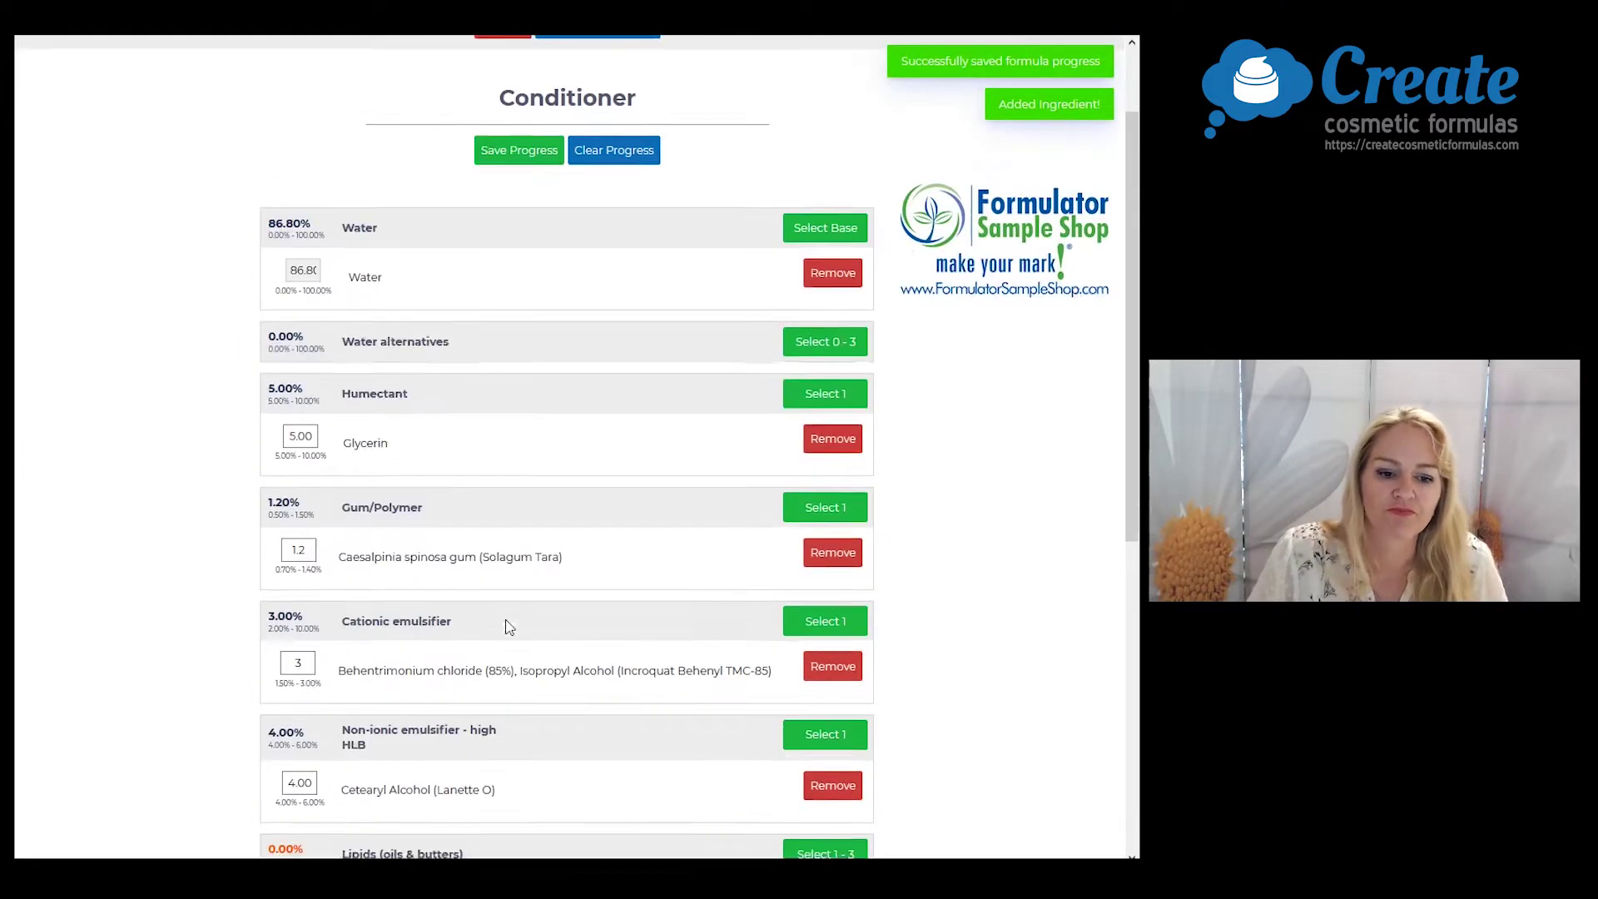
scroll(504, 624, "down", 3)
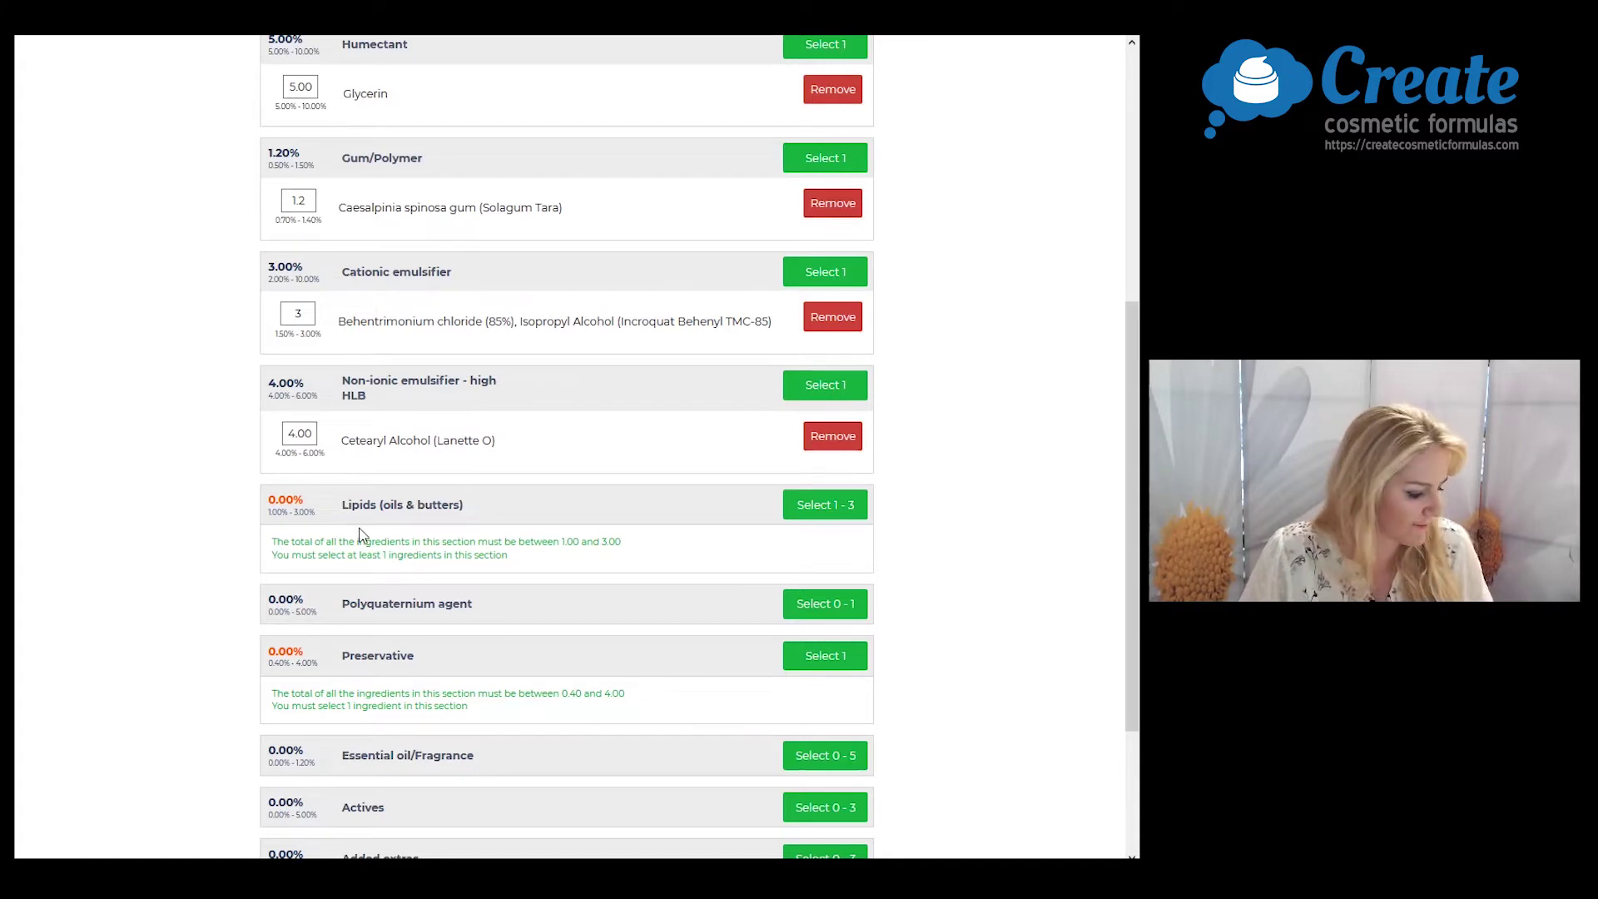
left_click(802, 510)
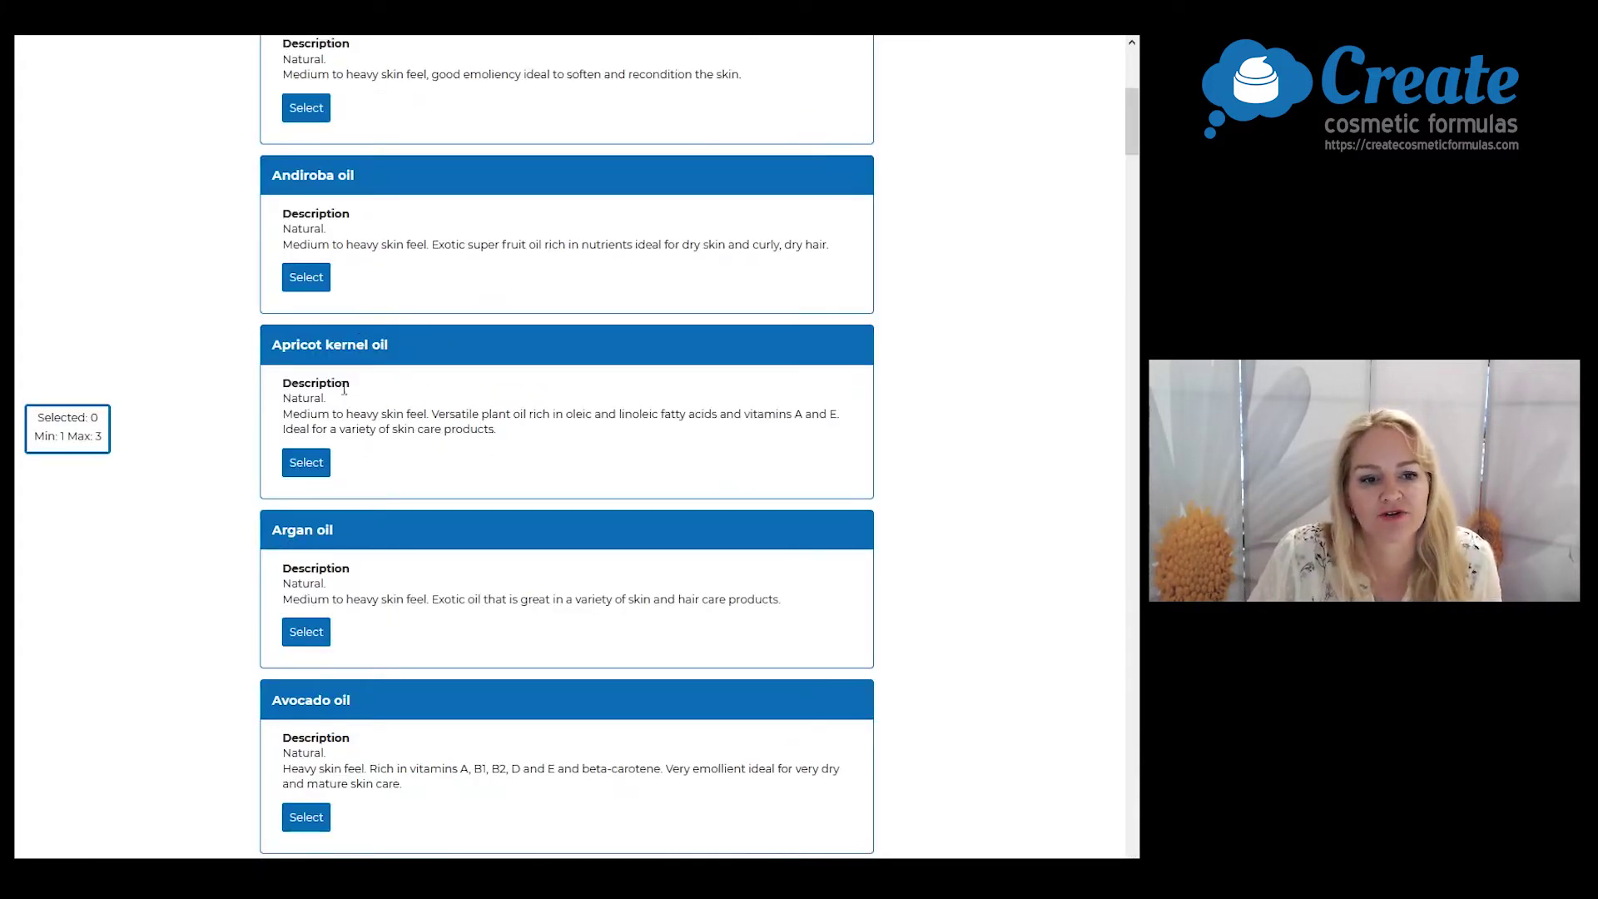
left_click(310, 631)
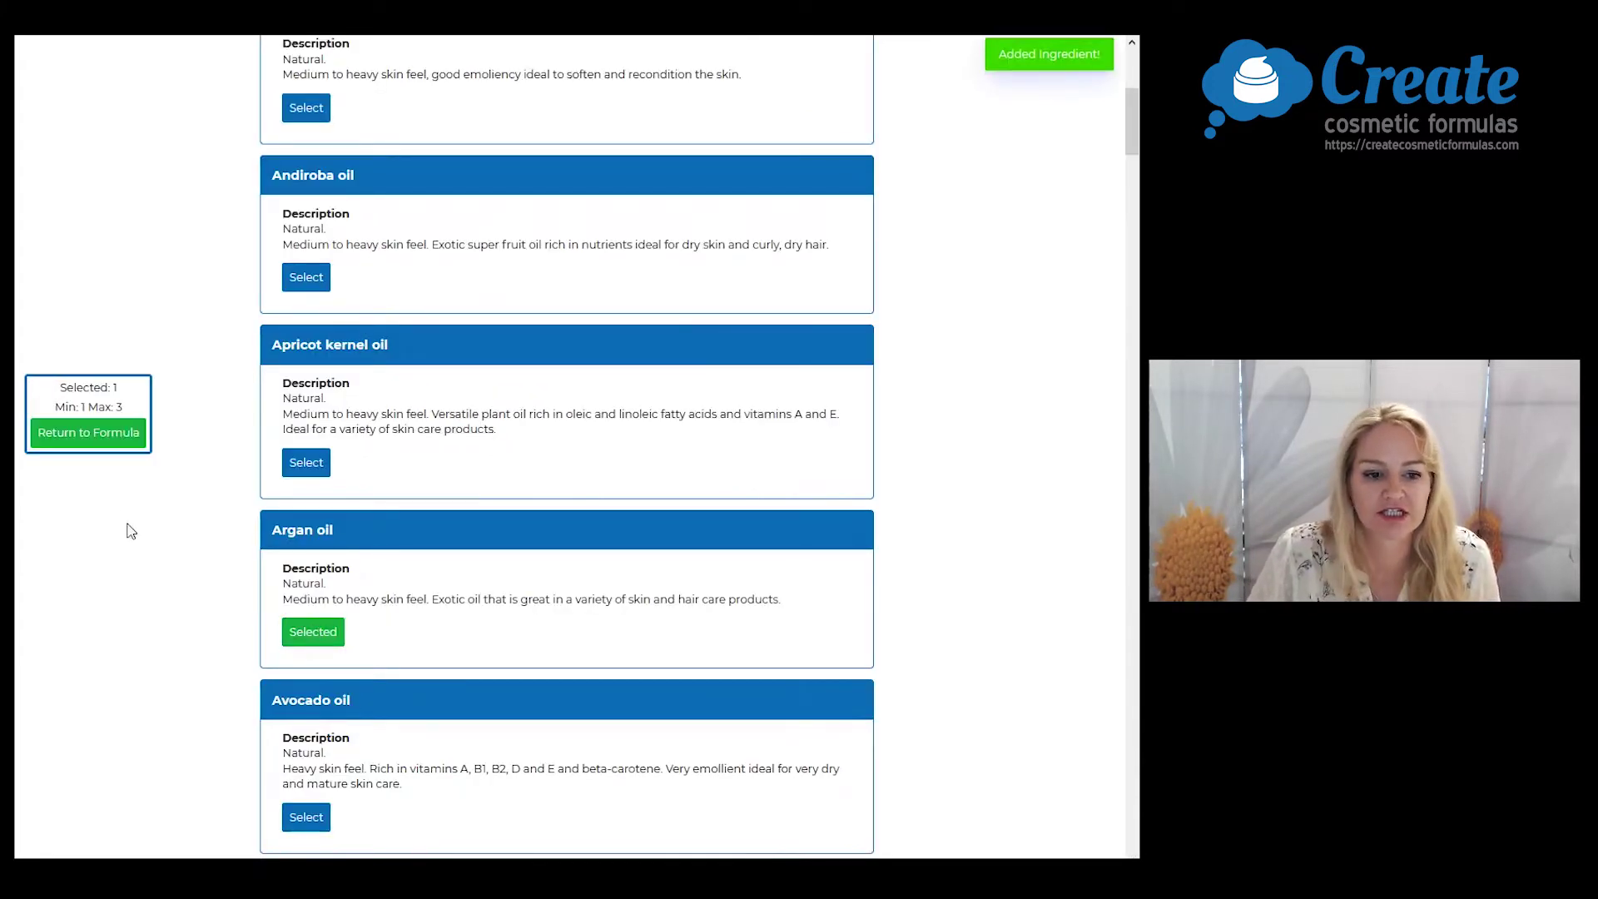
left_click(93, 432)
scroll(444, 692, "down", 4)
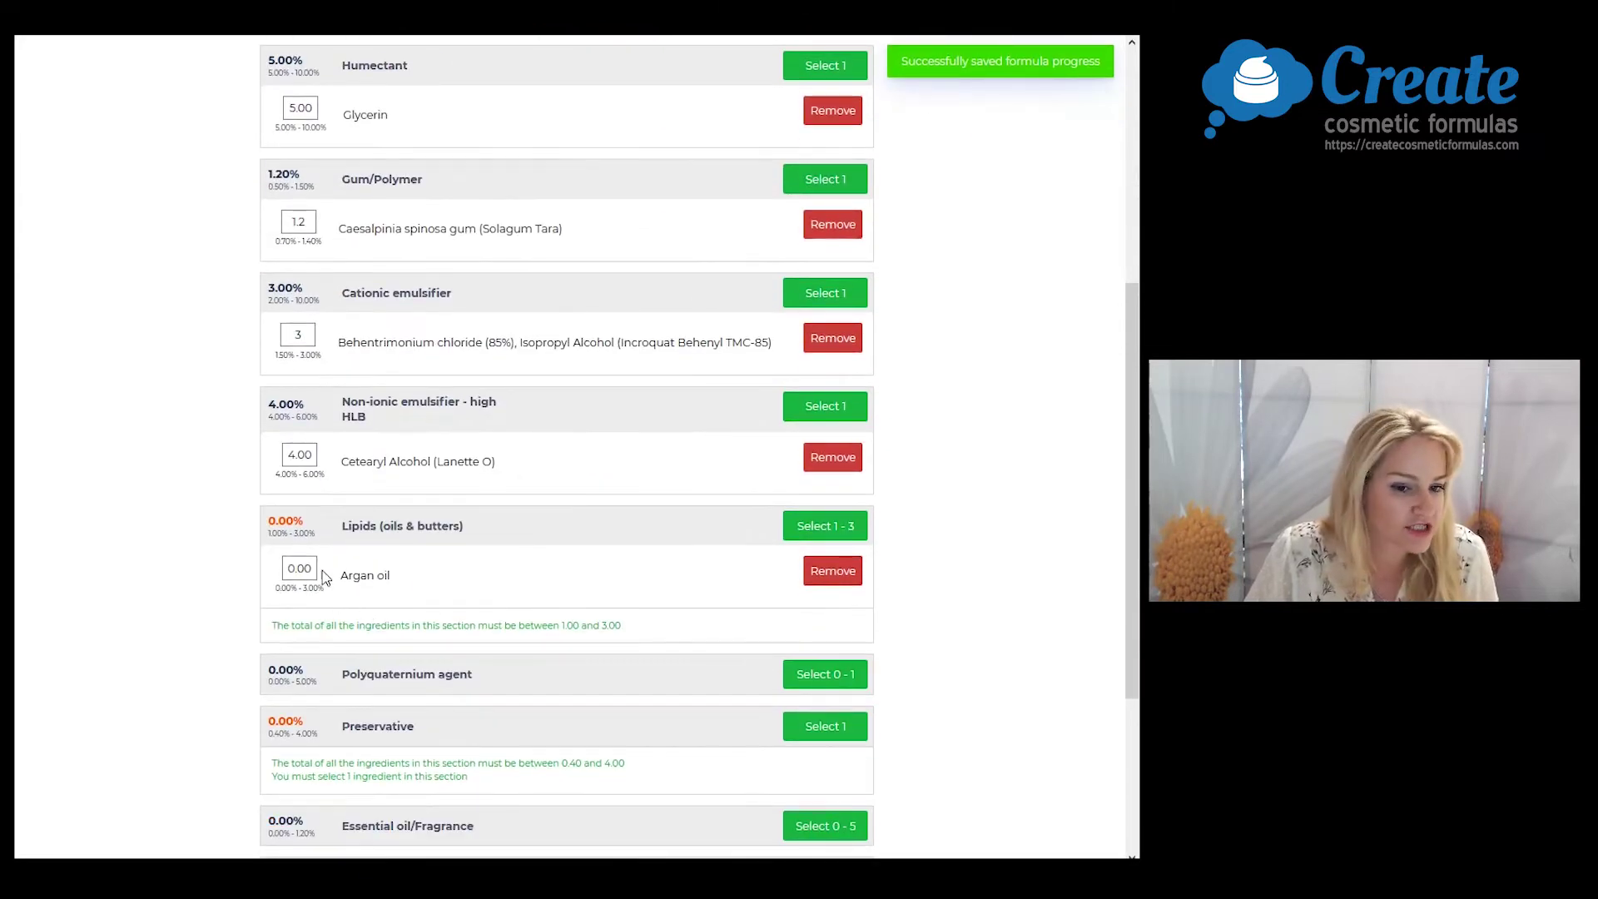
left_click(312, 564)
type("3")
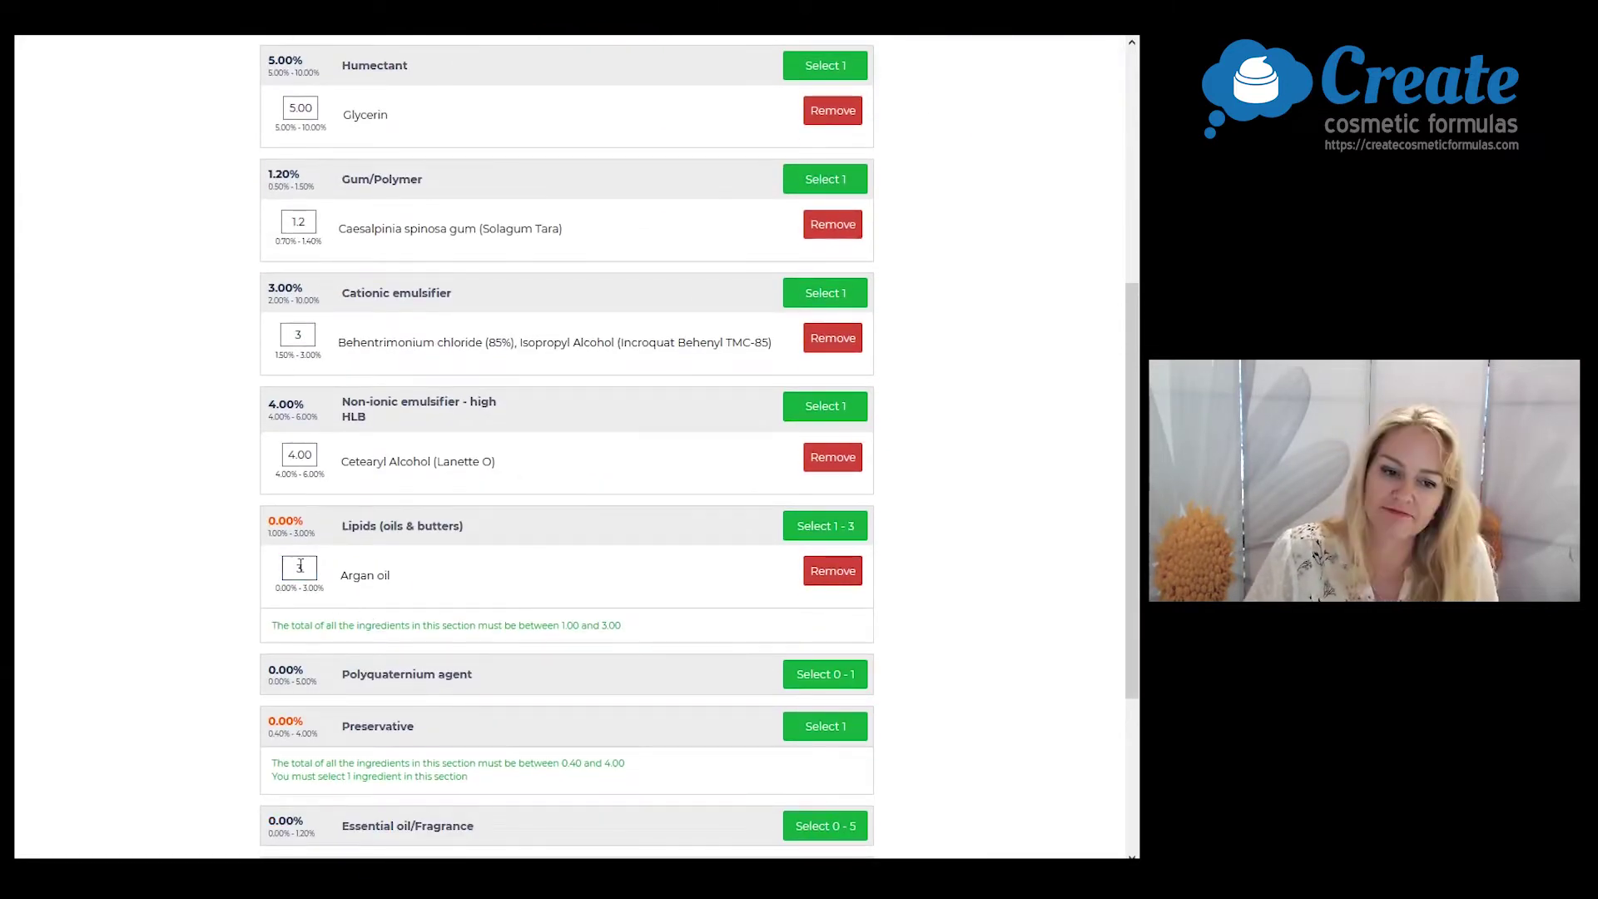
left_click(435, 577)
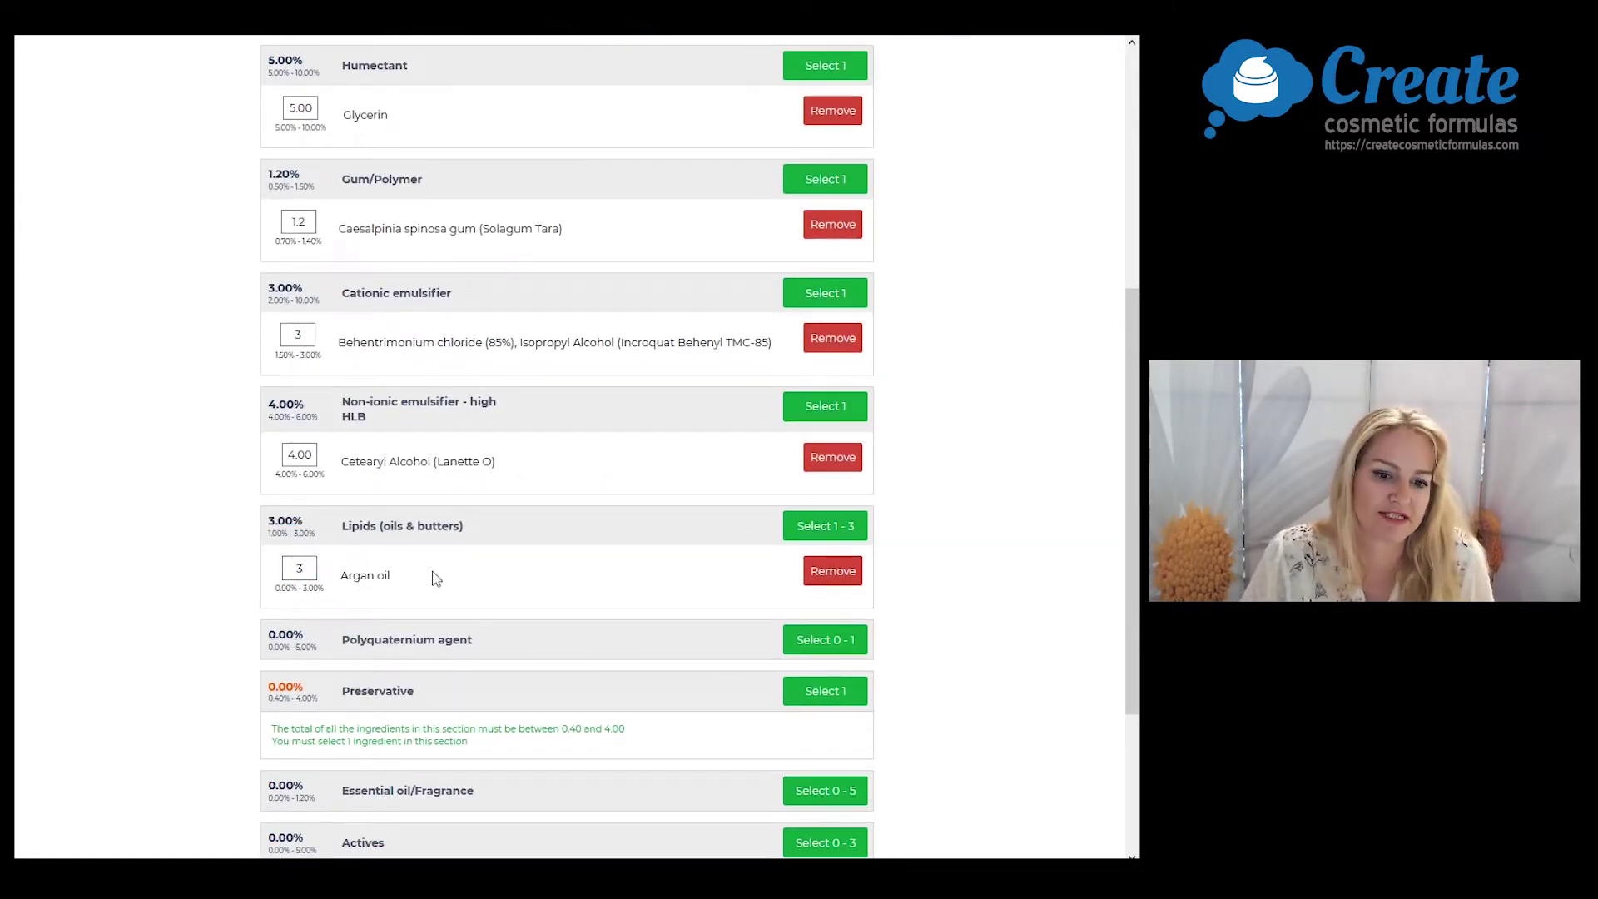
scroll(435, 578, "down", 1)
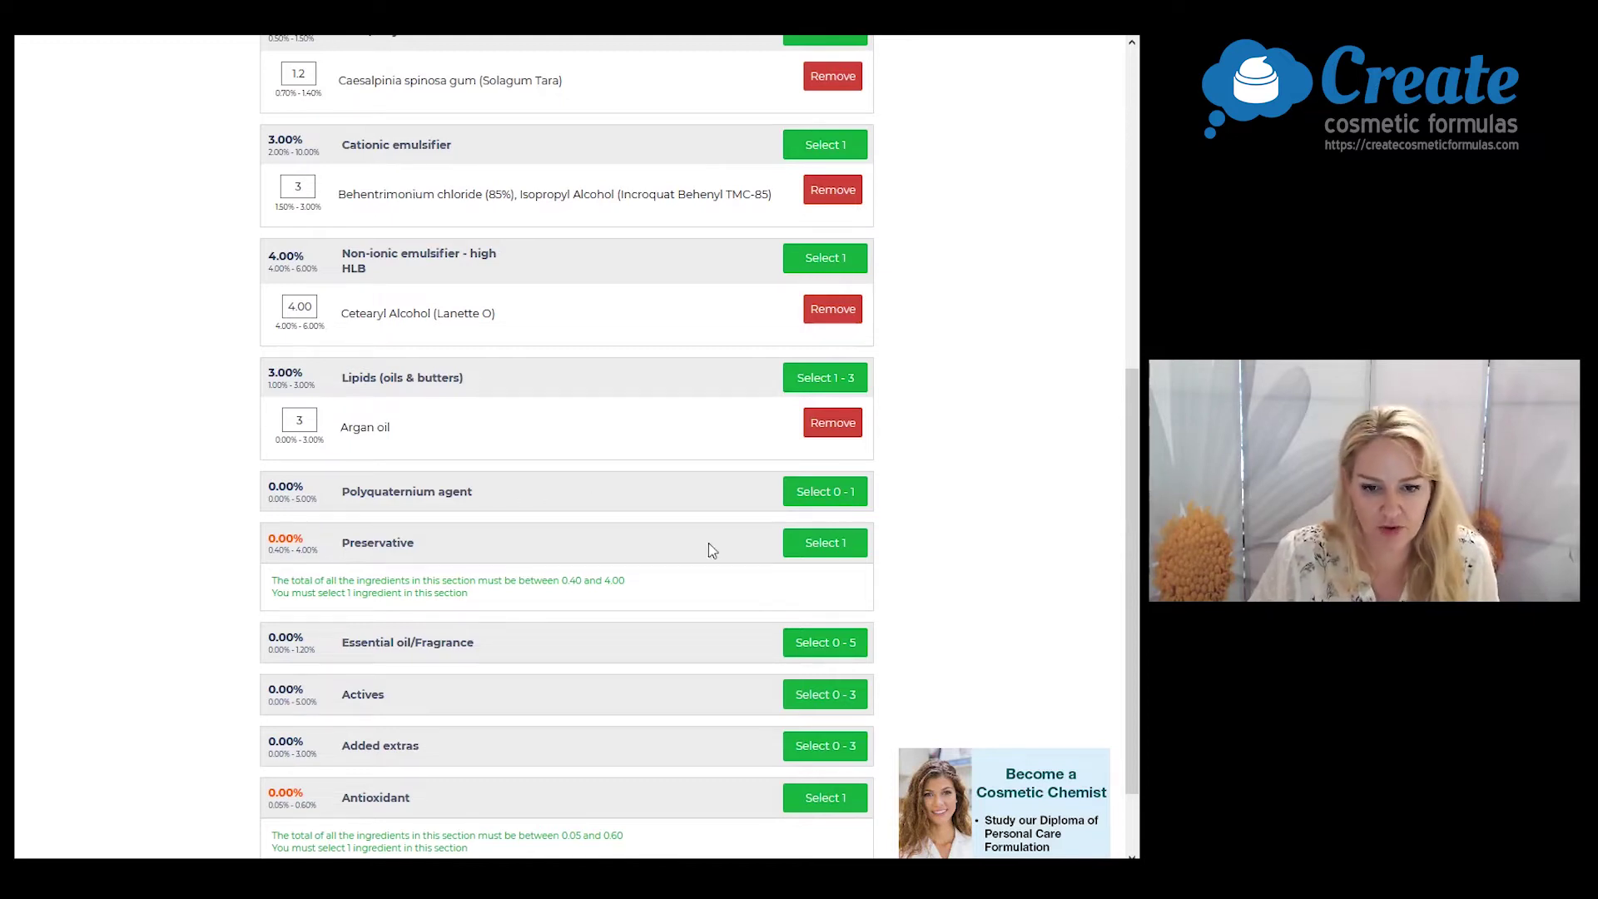
left_click(830, 542)
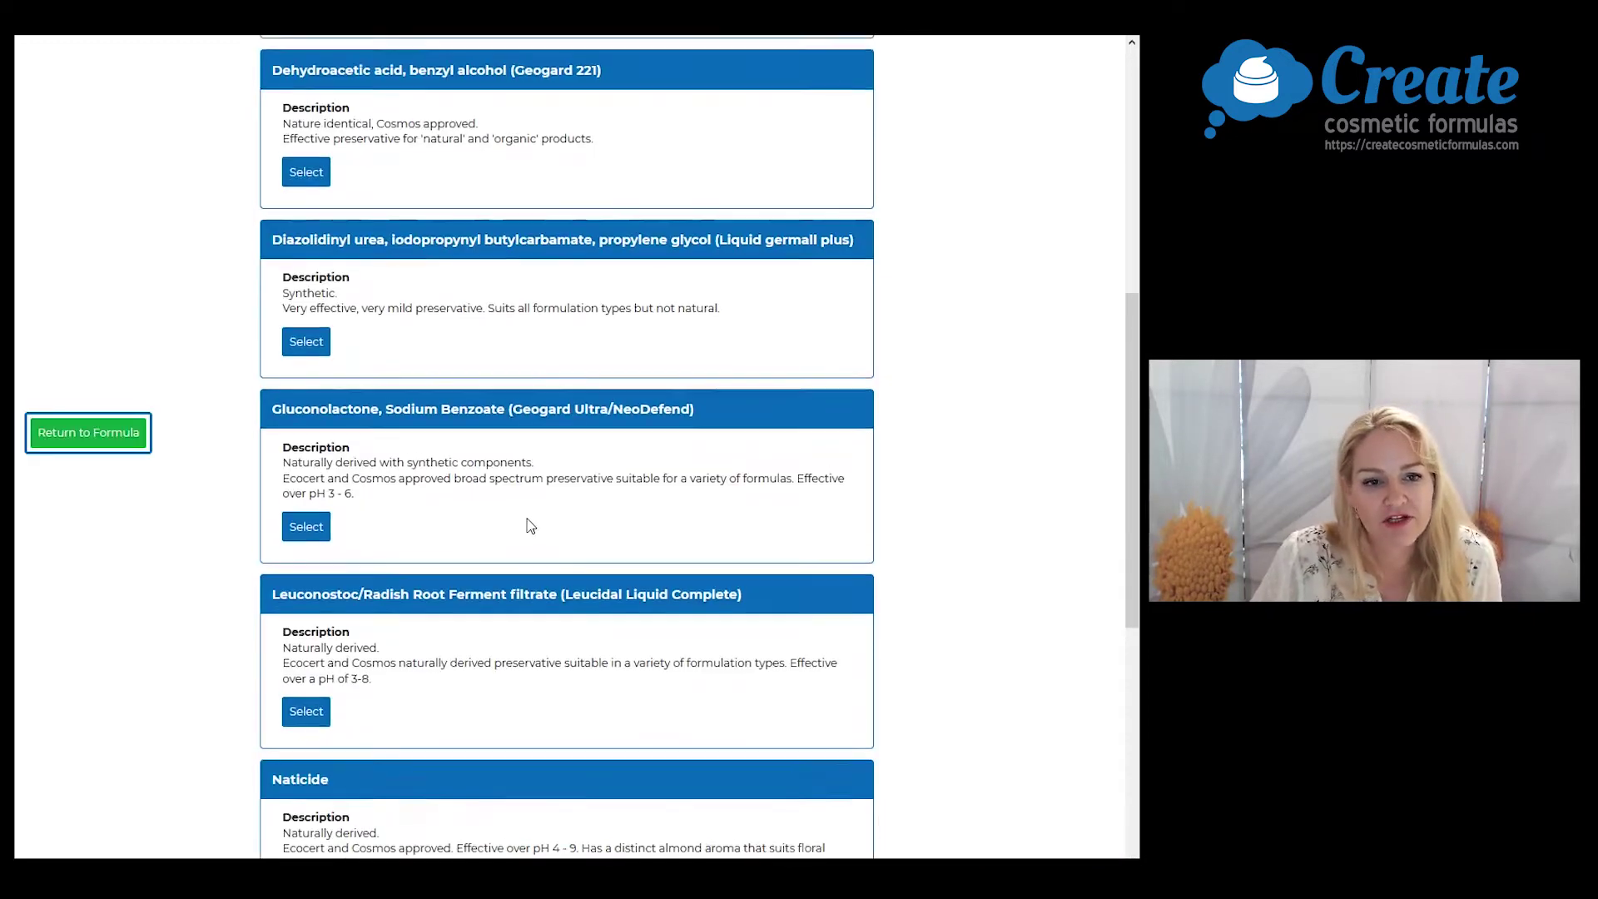
scroll(527, 525, "up", 3)
left_click(315, 454)
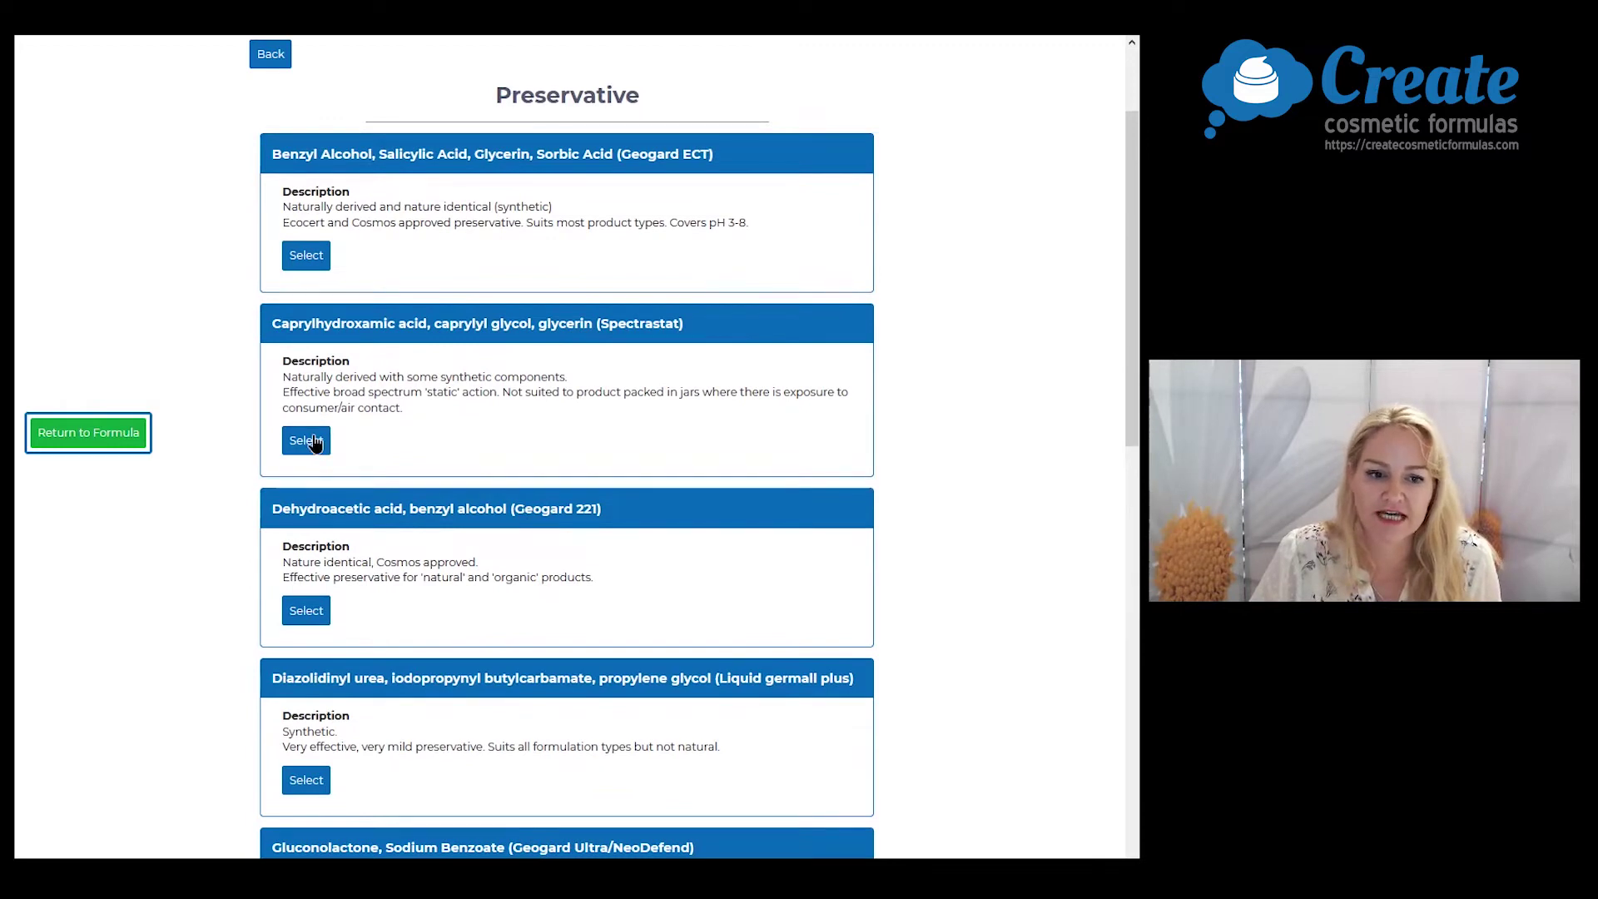
scroll(530, 556, "down", 3)
scroll(529, 556, "down", 3)
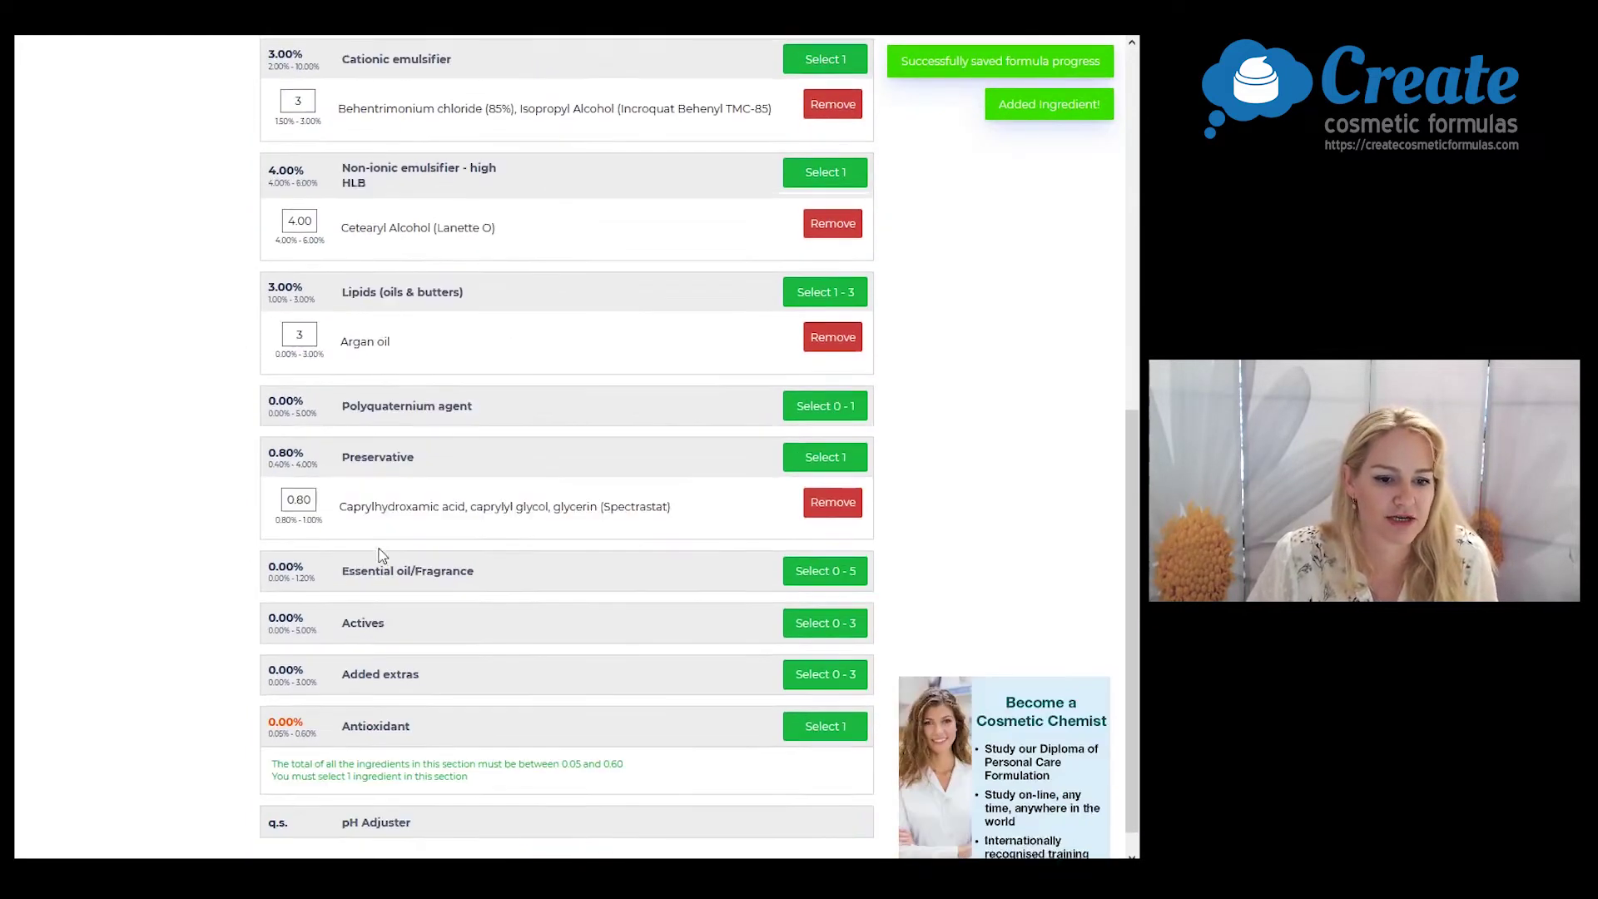
Set the Spectrastat preservative amount to 1%.
left_click_drag(309, 465, 279, 468)
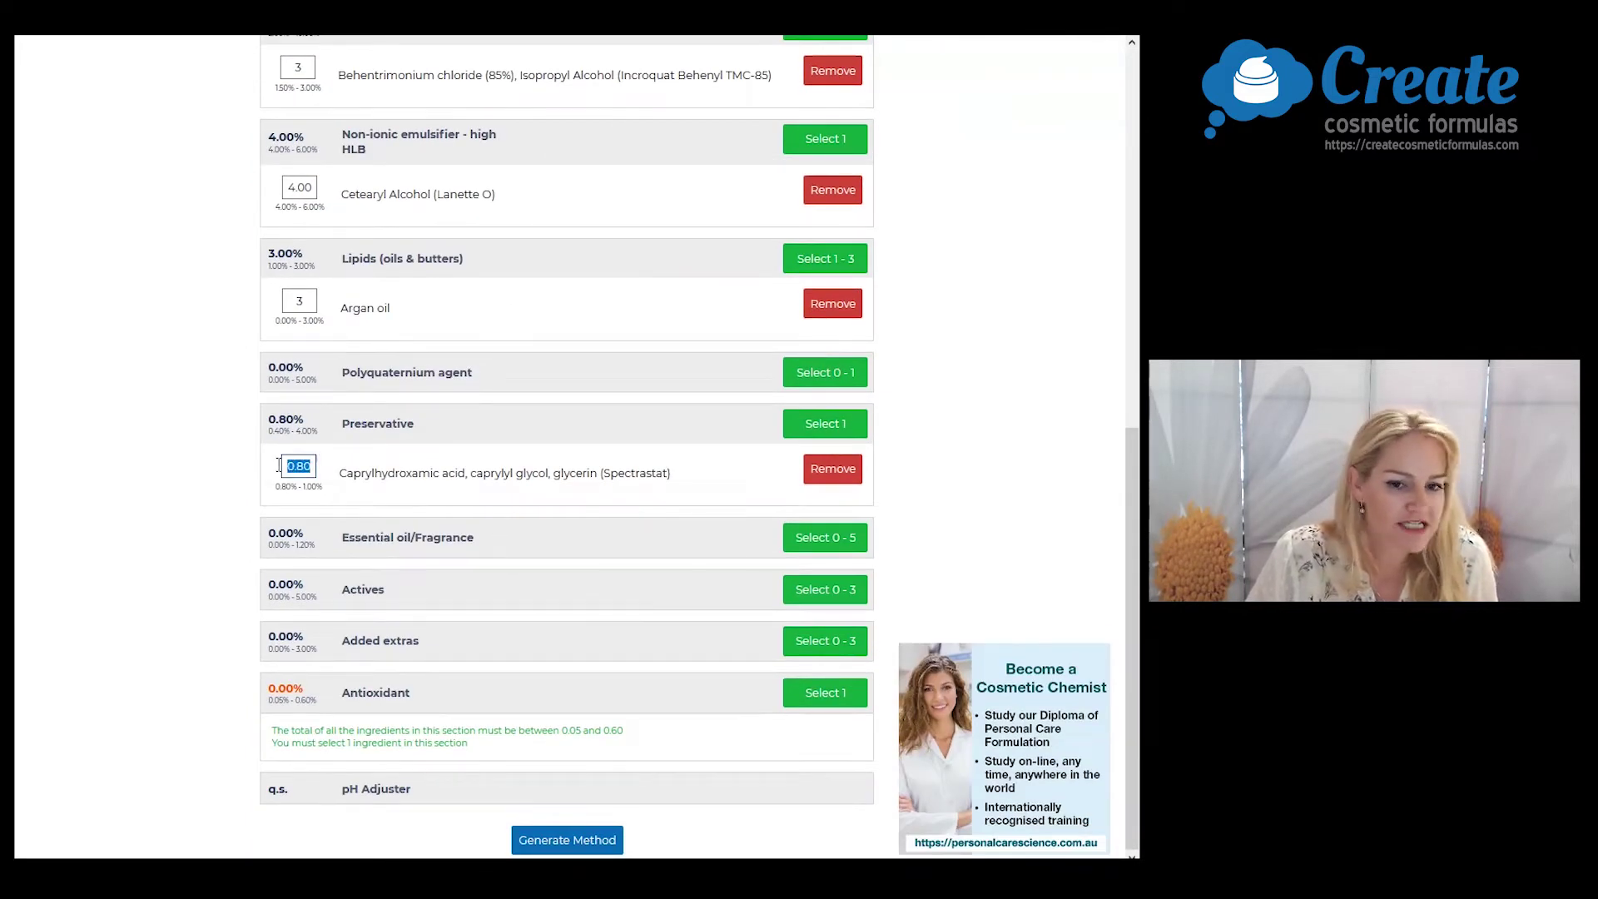
type("1")
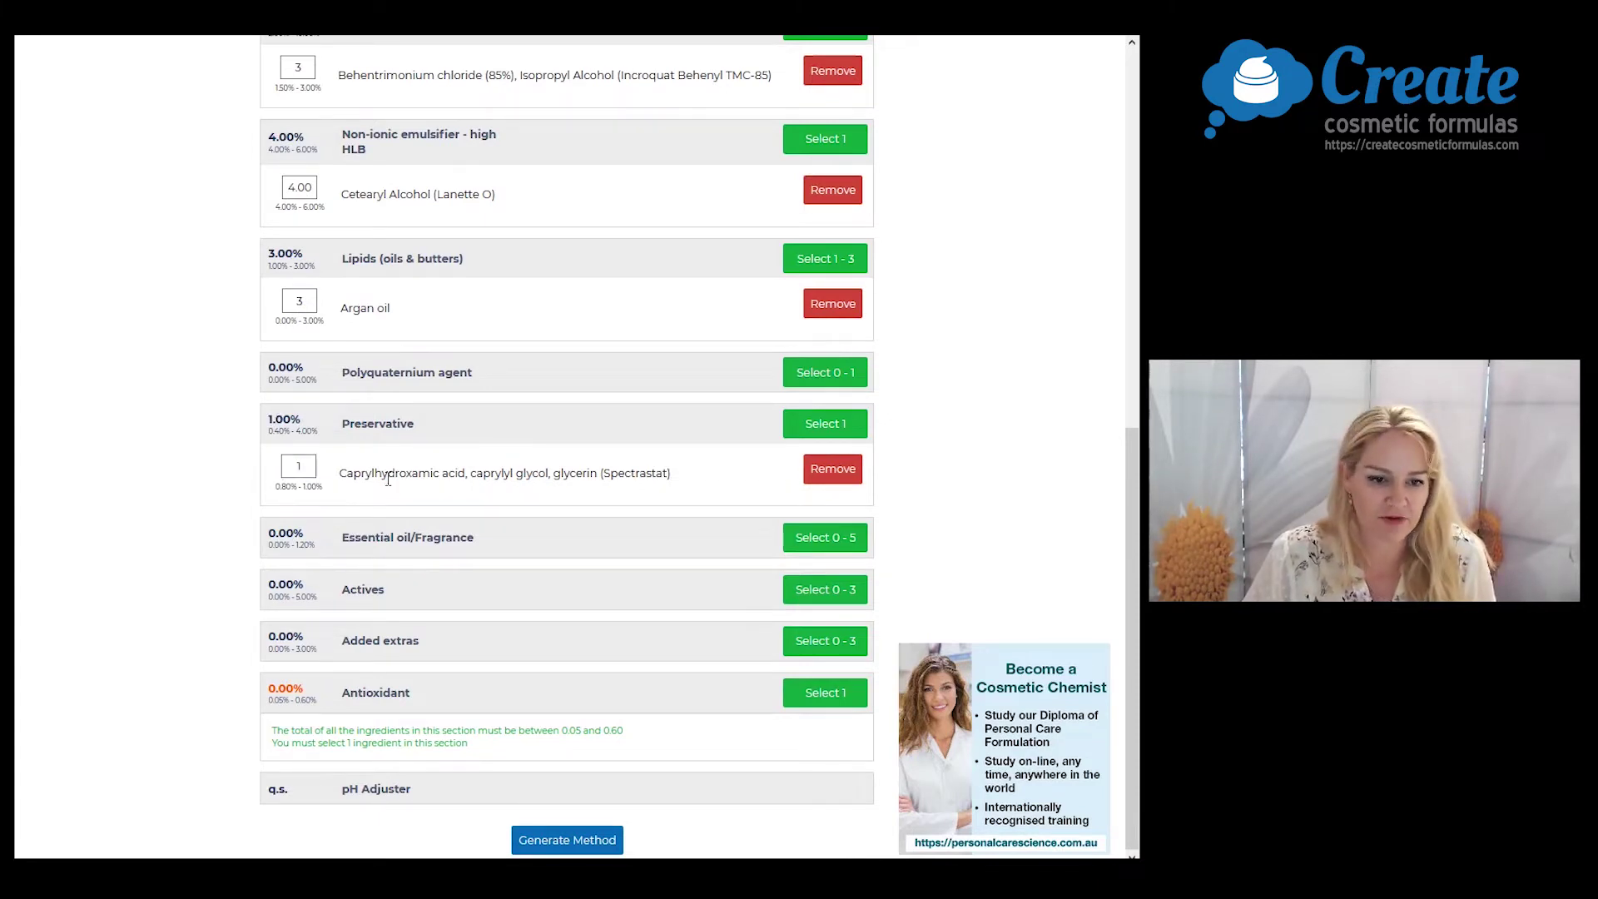
Add Bergamot 0.2, Cedarwood Atlas 0.2 and Lavender 0.6 as essential oils, totalling 1%.
left_click(836, 540)
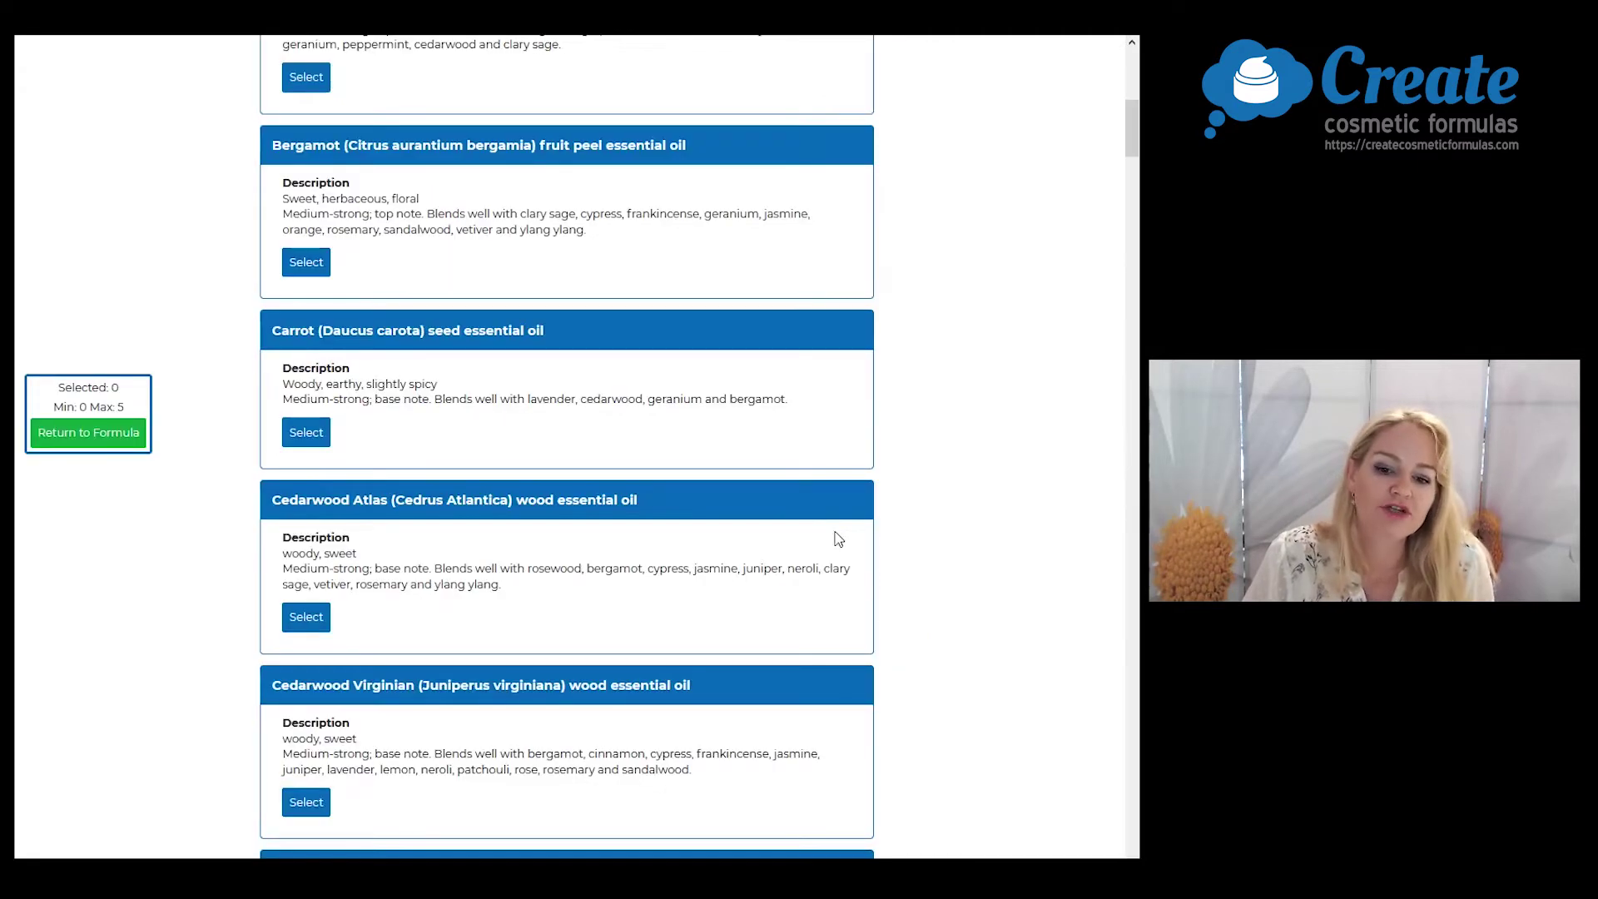
left_click(305, 255)
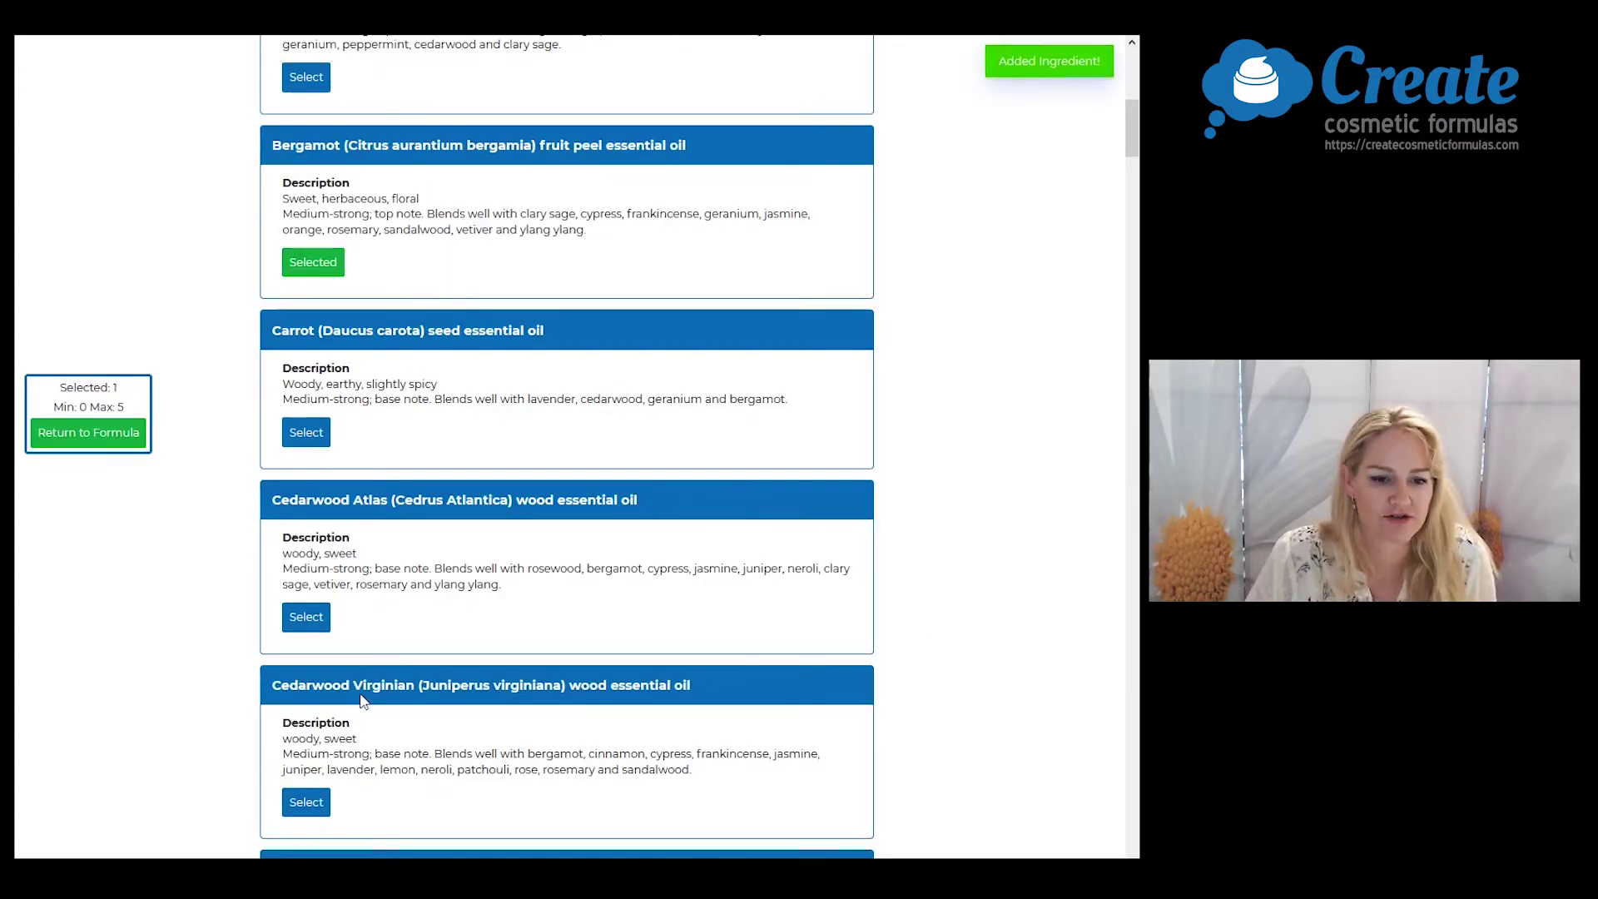
left_click(312, 616)
scroll(360, 618, "down", 3)
scroll(516, 558, "down", 2)
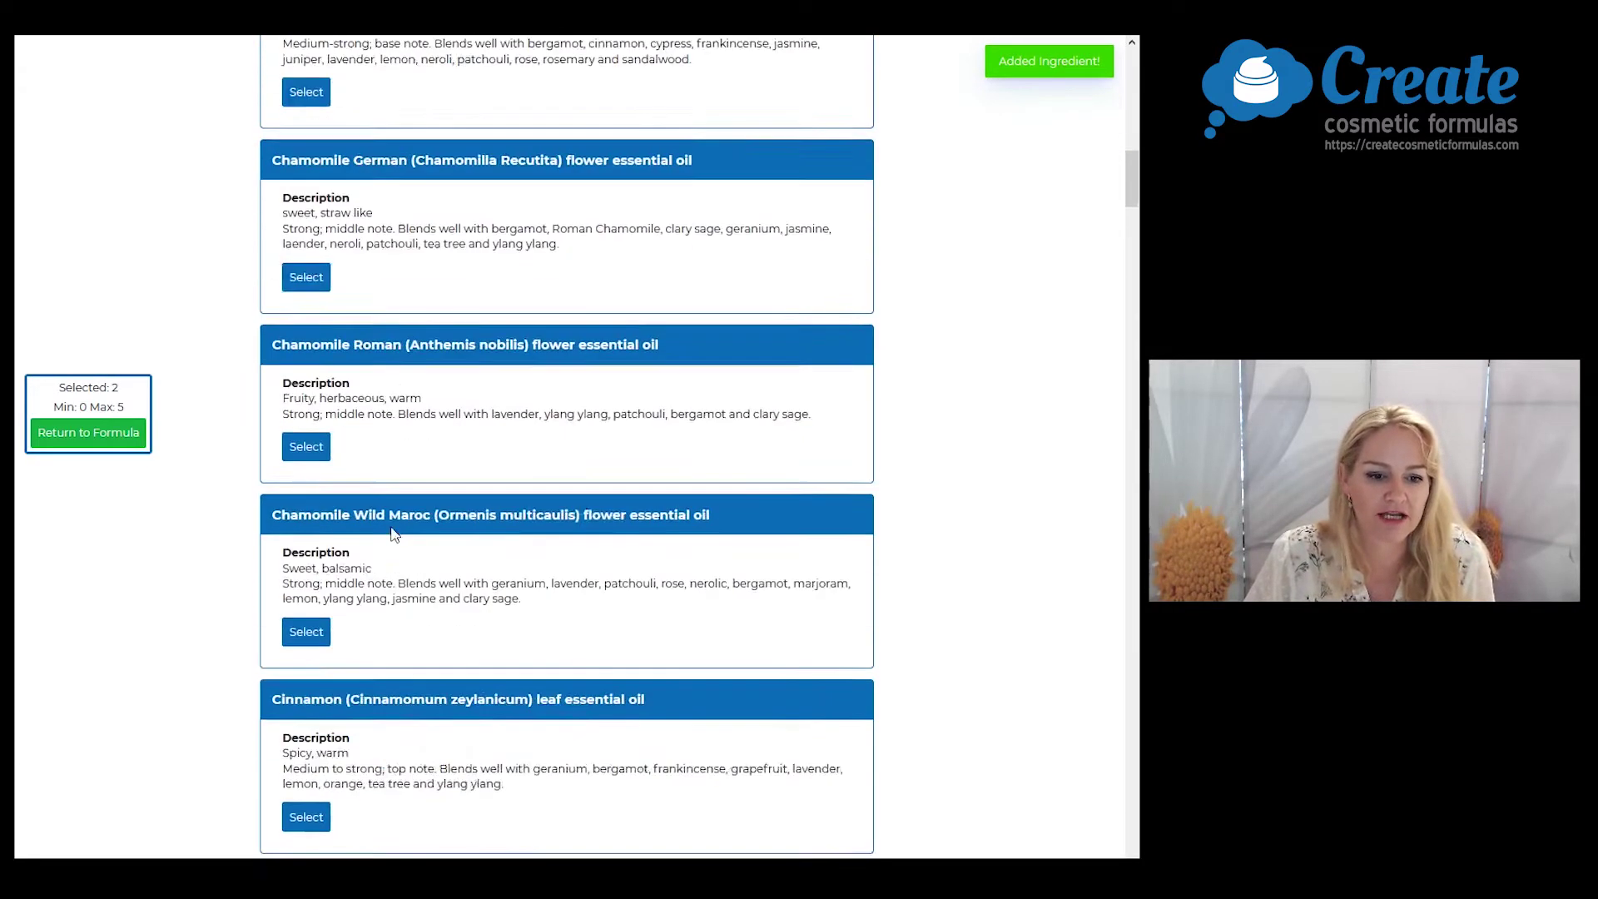
scroll(515, 558, "down", 1)
scroll(393, 529, "down", 2)
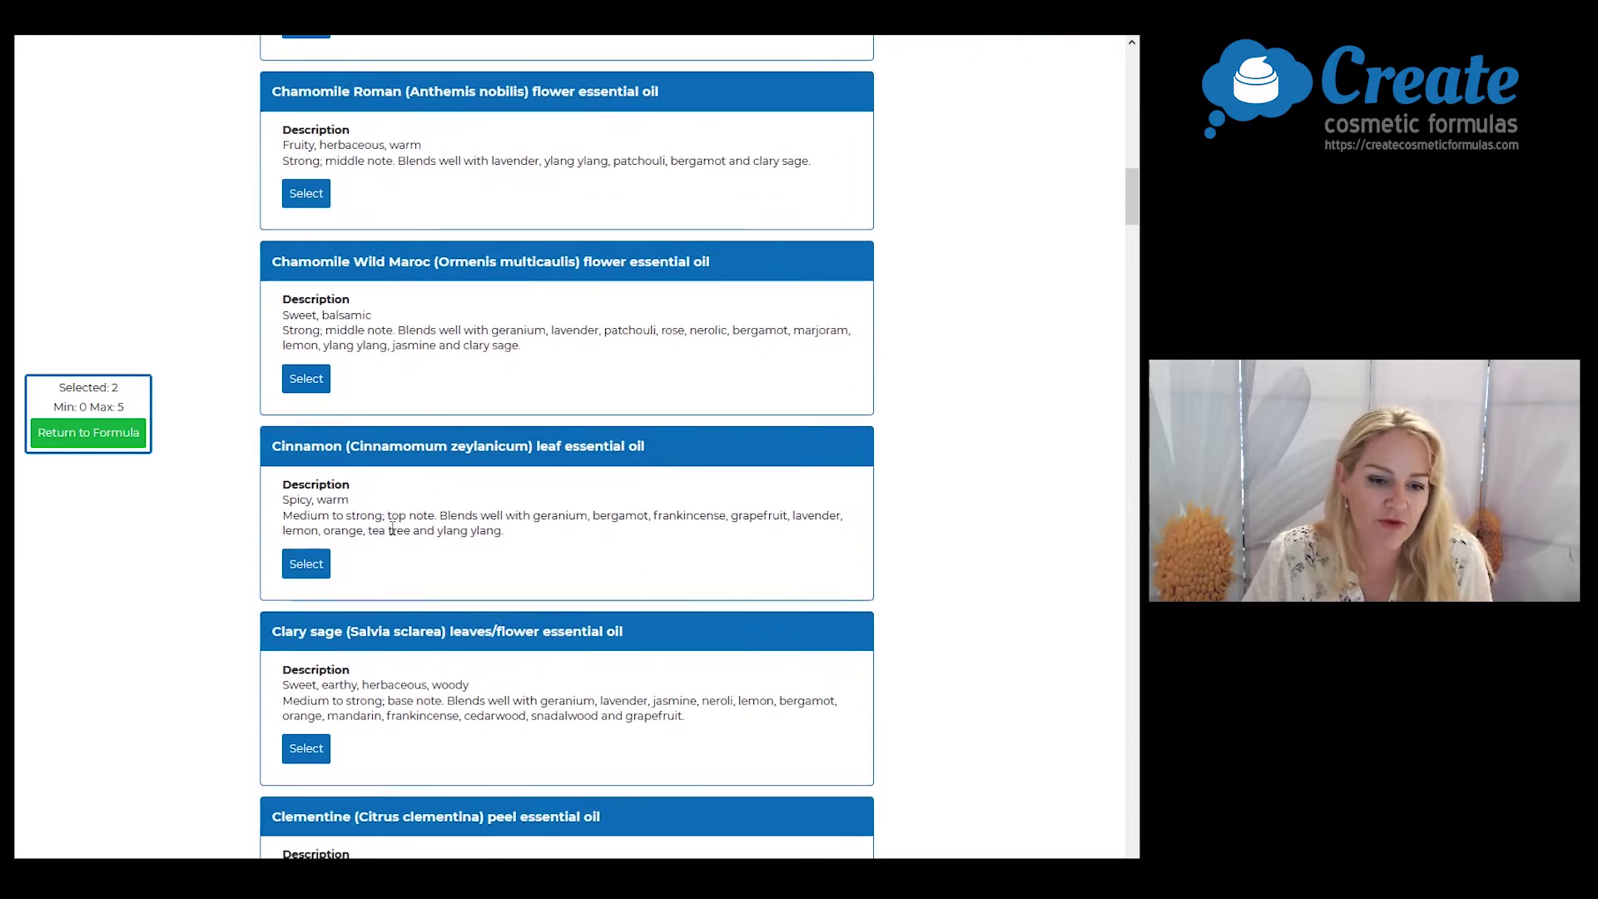
scroll(383, 576, "down", 2)
scroll(383, 576, "down", 6)
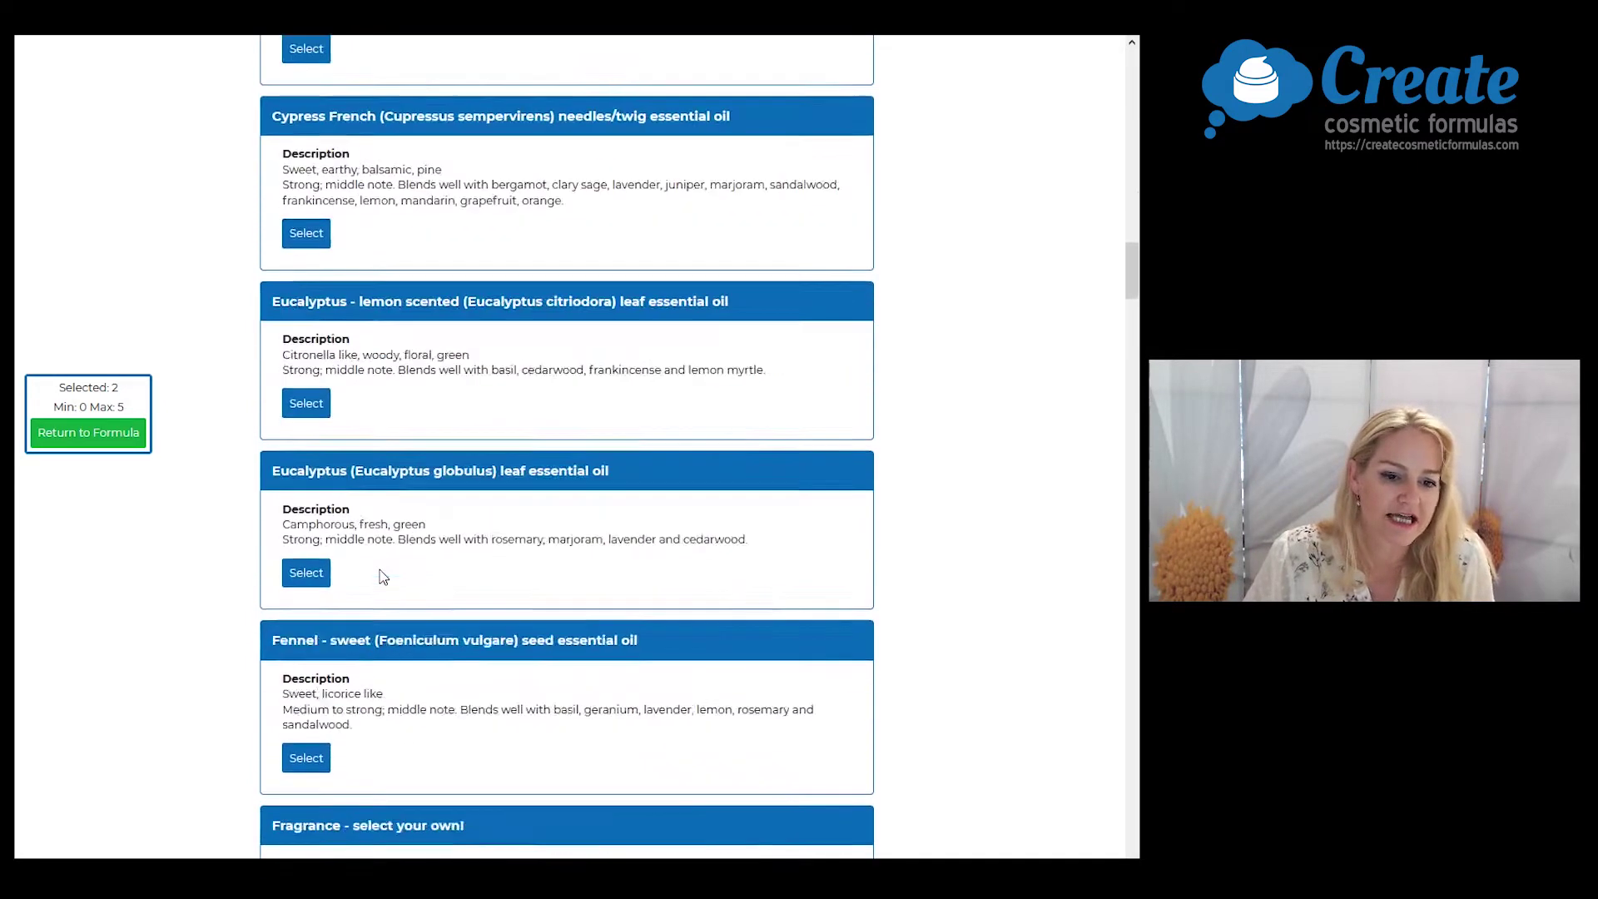
scroll(383, 576, "down", 4)
scroll(382, 575, "down", 4)
scroll(383, 576, "down", 5)
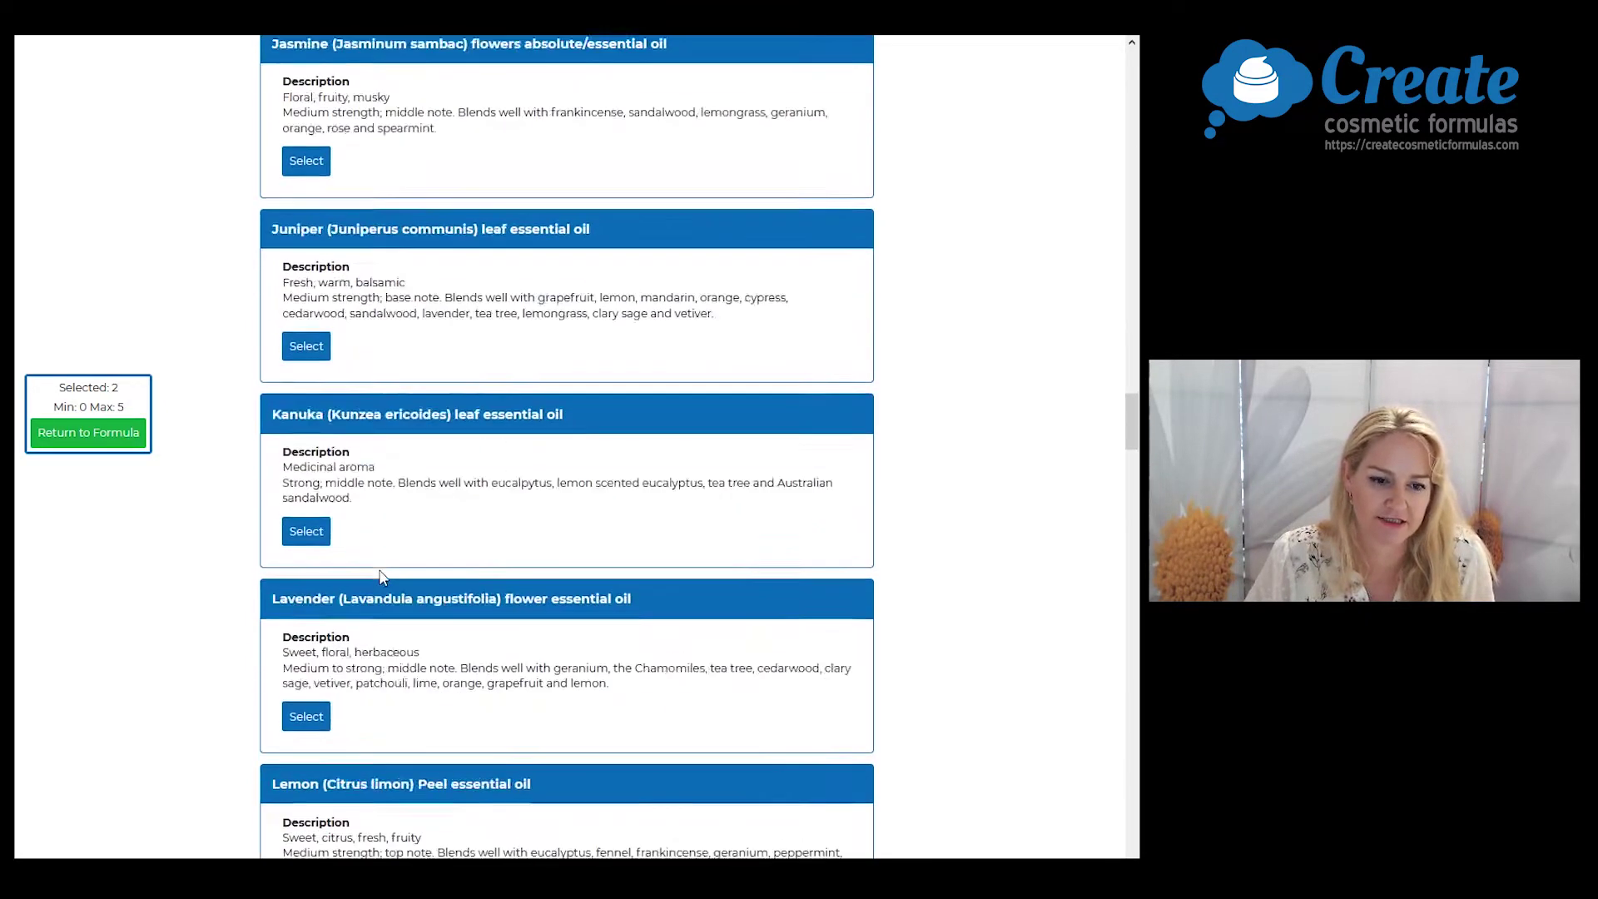
scroll(381, 576, "down", 1)
left_click(308, 558)
left_click(63, 431)
scroll(348, 620, "down", 4)
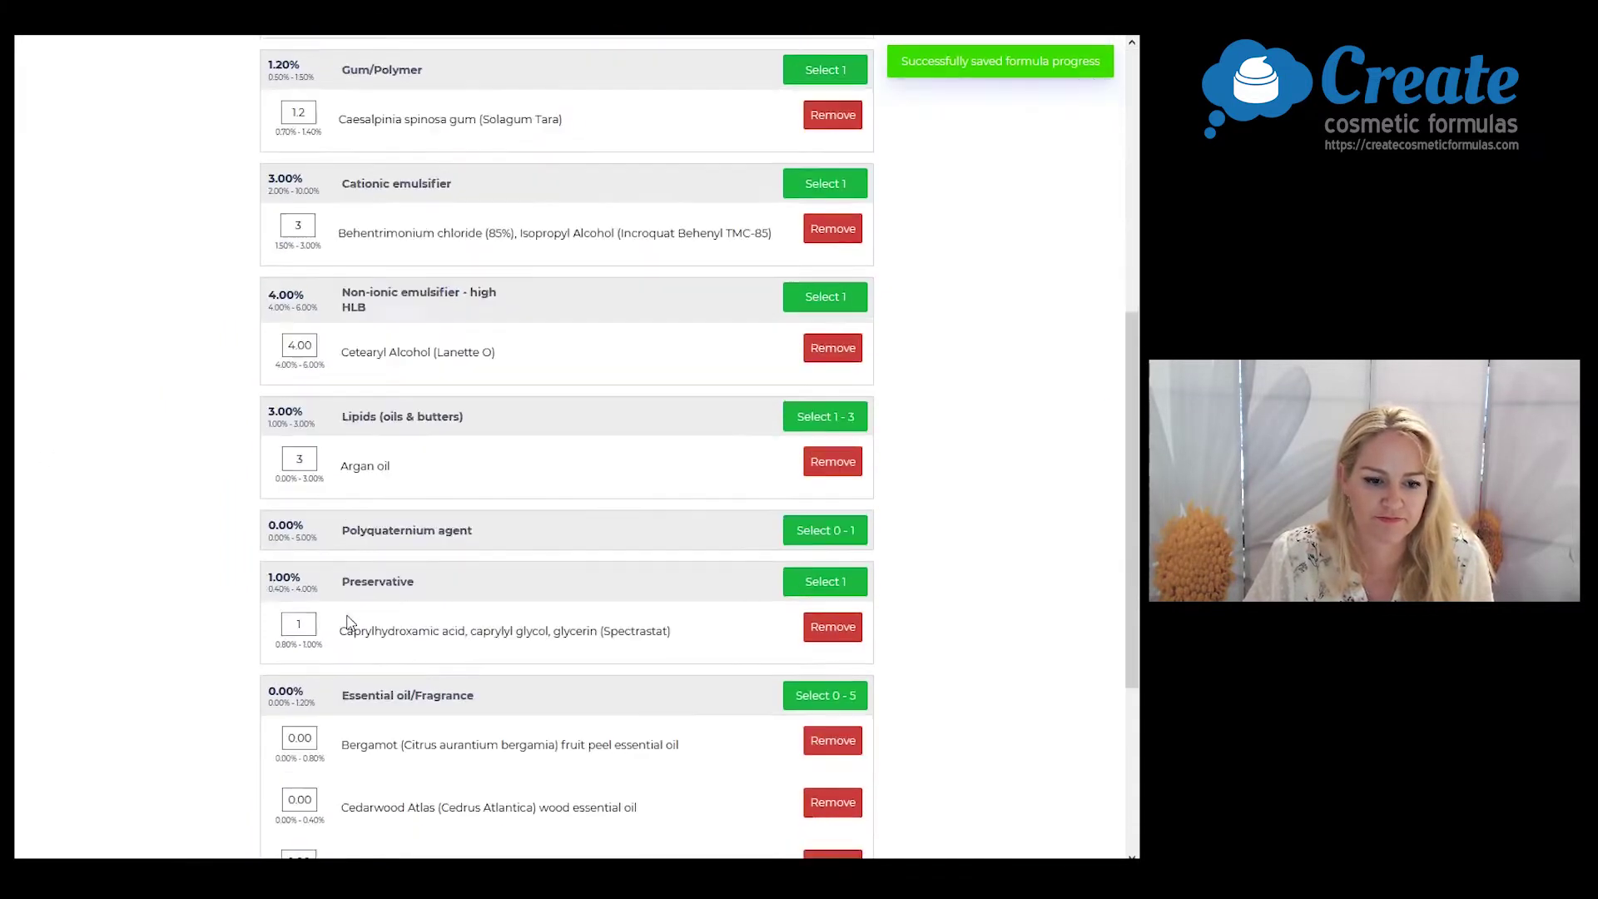
scroll(348, 621, "down", 1)
double_click(303, 624)
type("2")
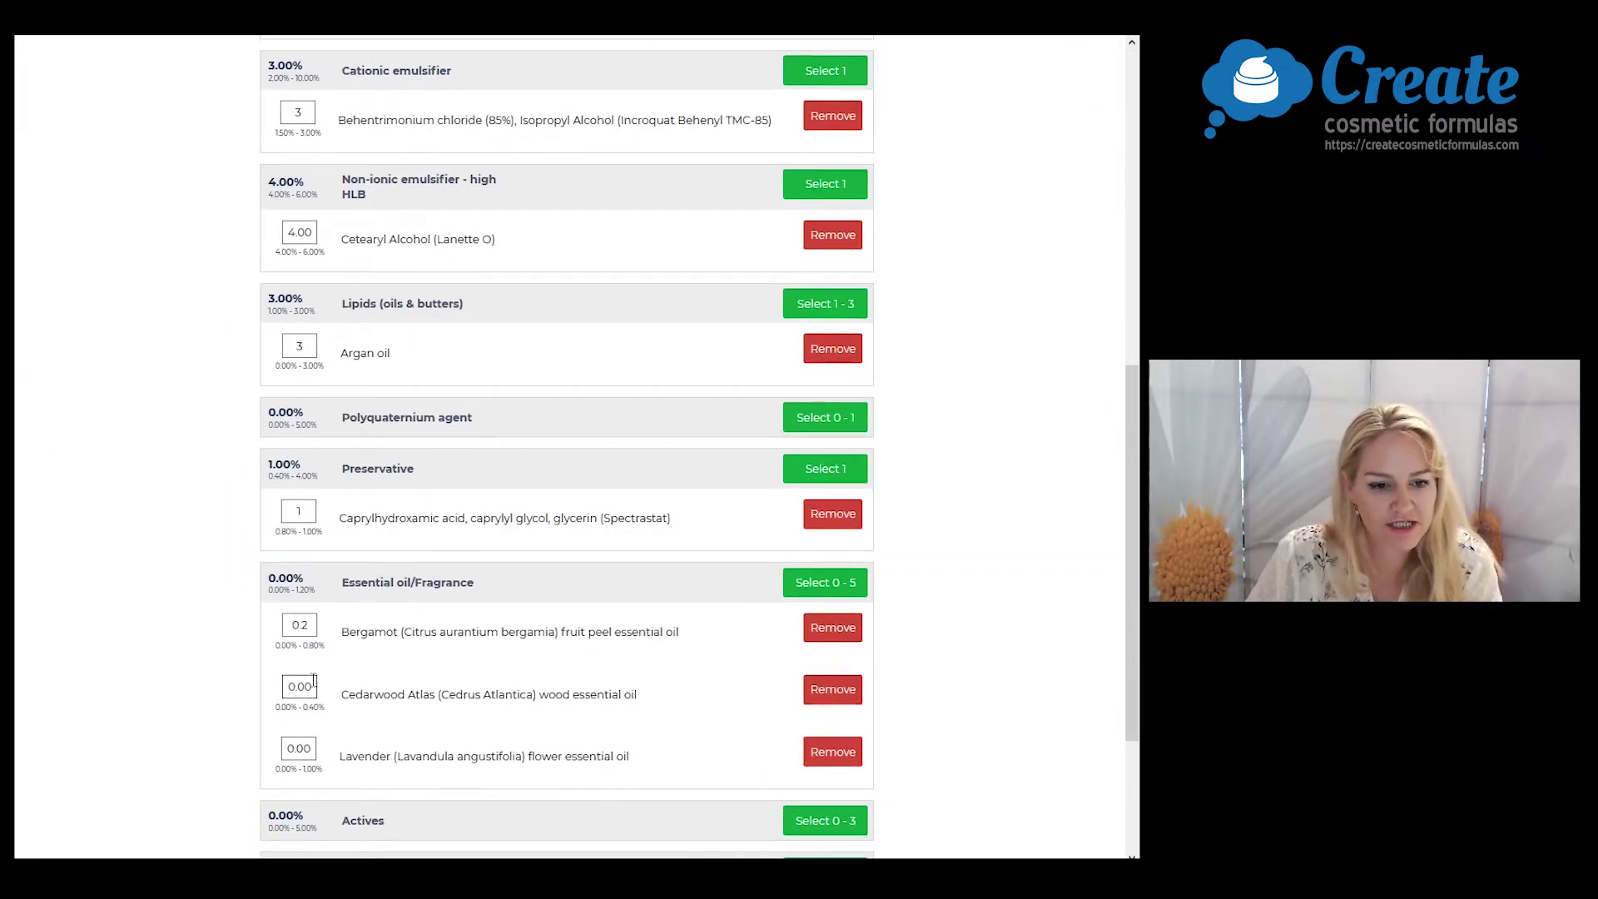
type("2")
double_click(304, 750)
type("6")
scroll(412, 721, "down", 1)
scroll(411, 720, "down", 1)
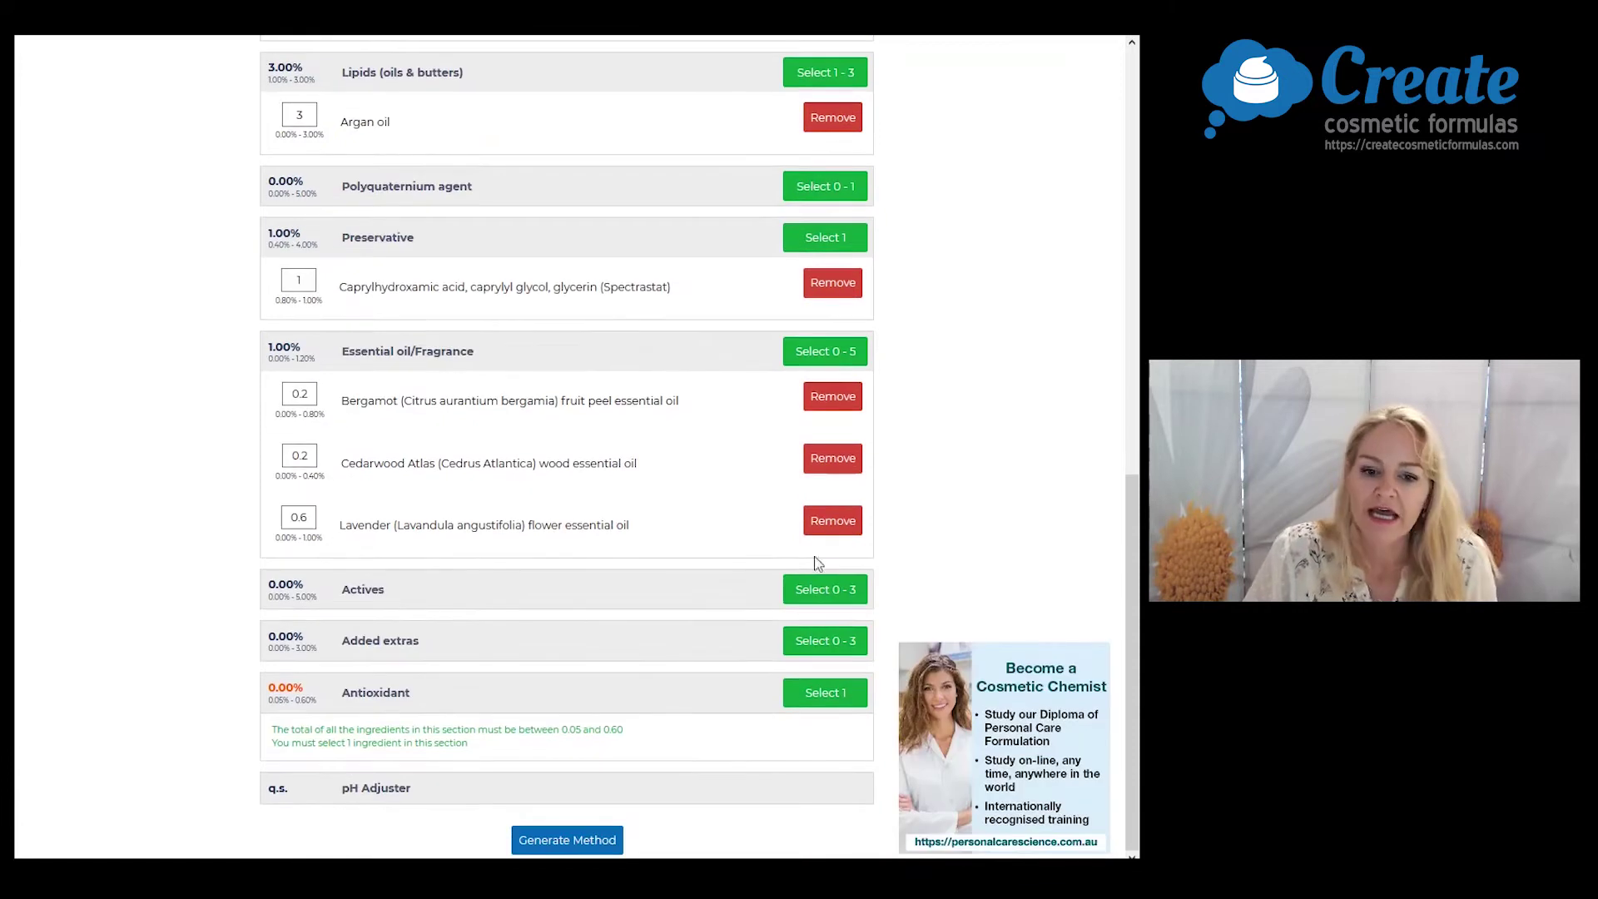
Add Baobab protein as the active ingredient at 3%.
left_click(844, 608)
scroll(510, 476, "up", 4)
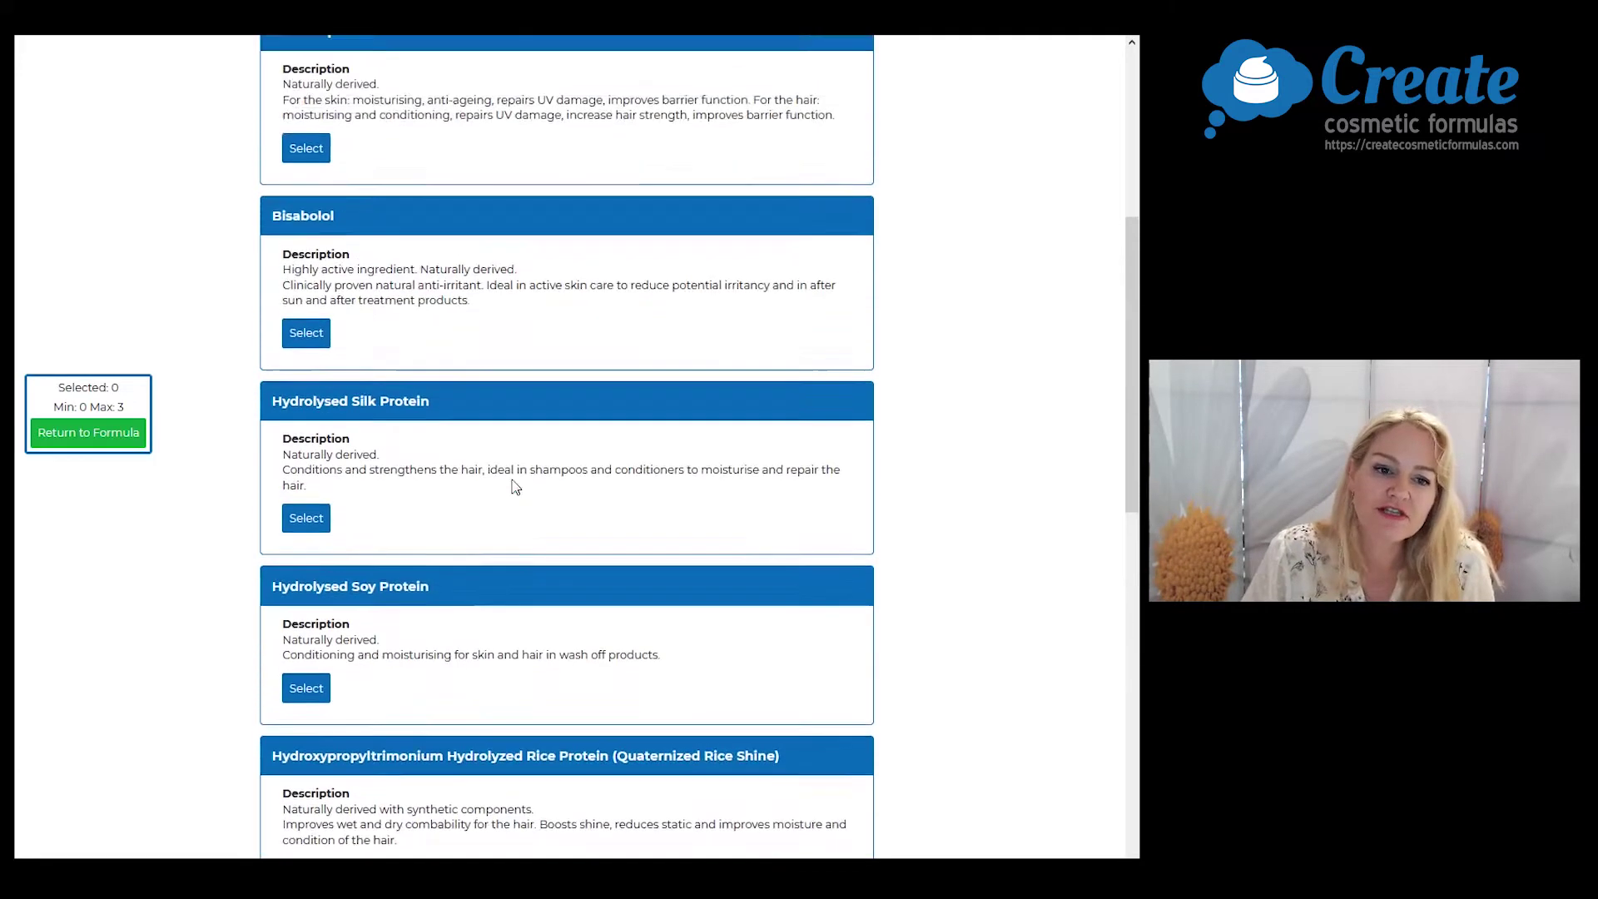
scroll(510, 478, "up", 4)
left_click(312, 595)
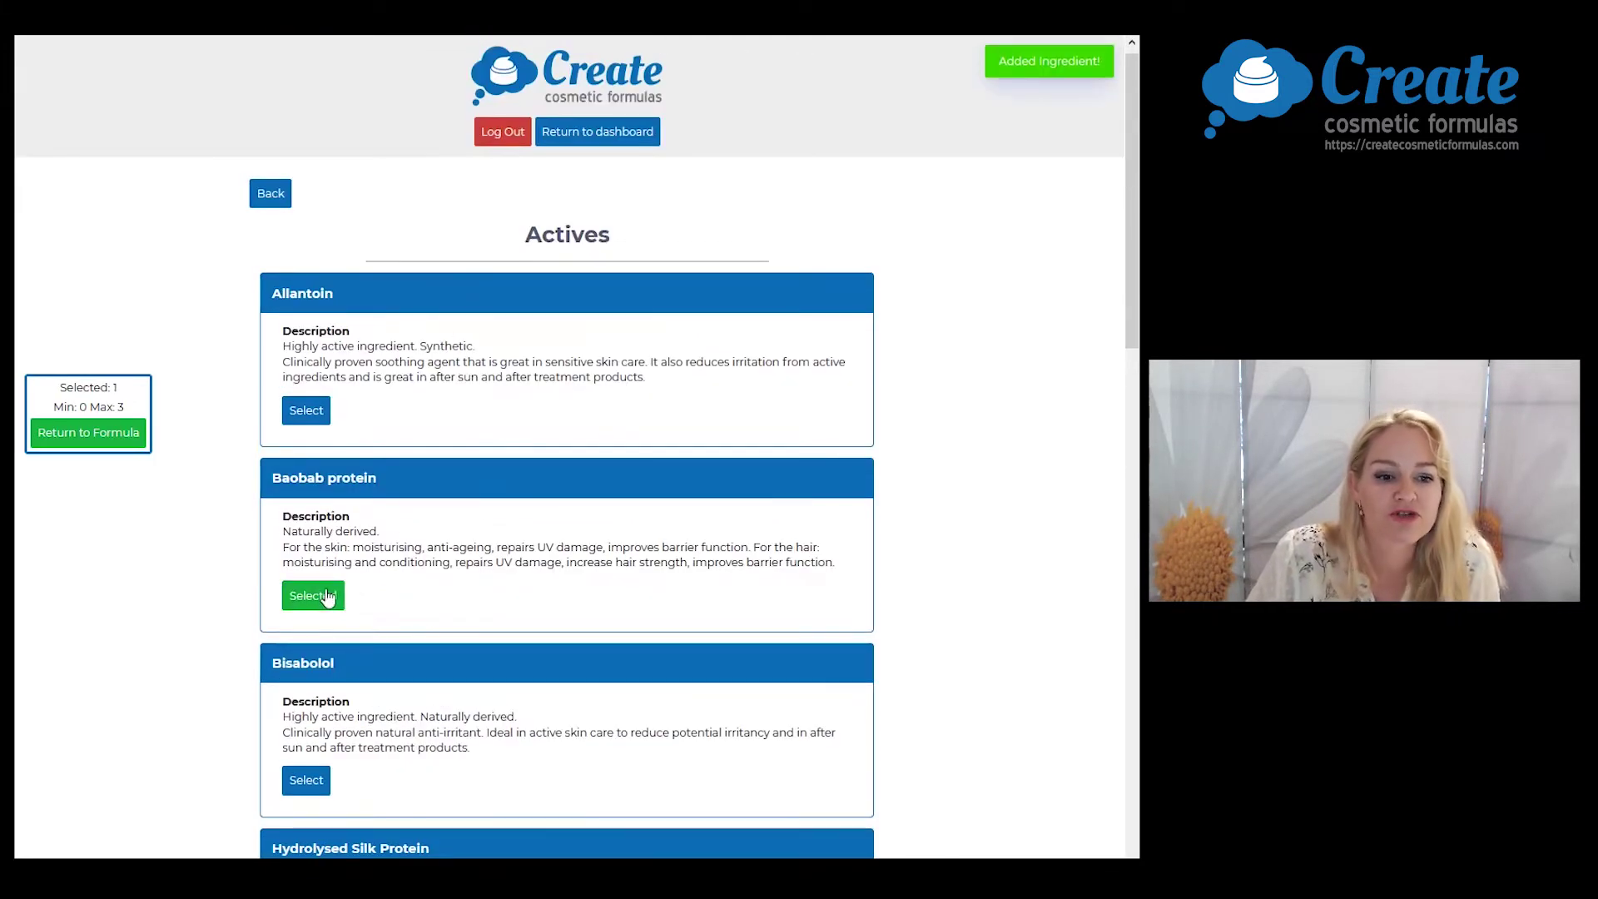
left_click(68, 425)
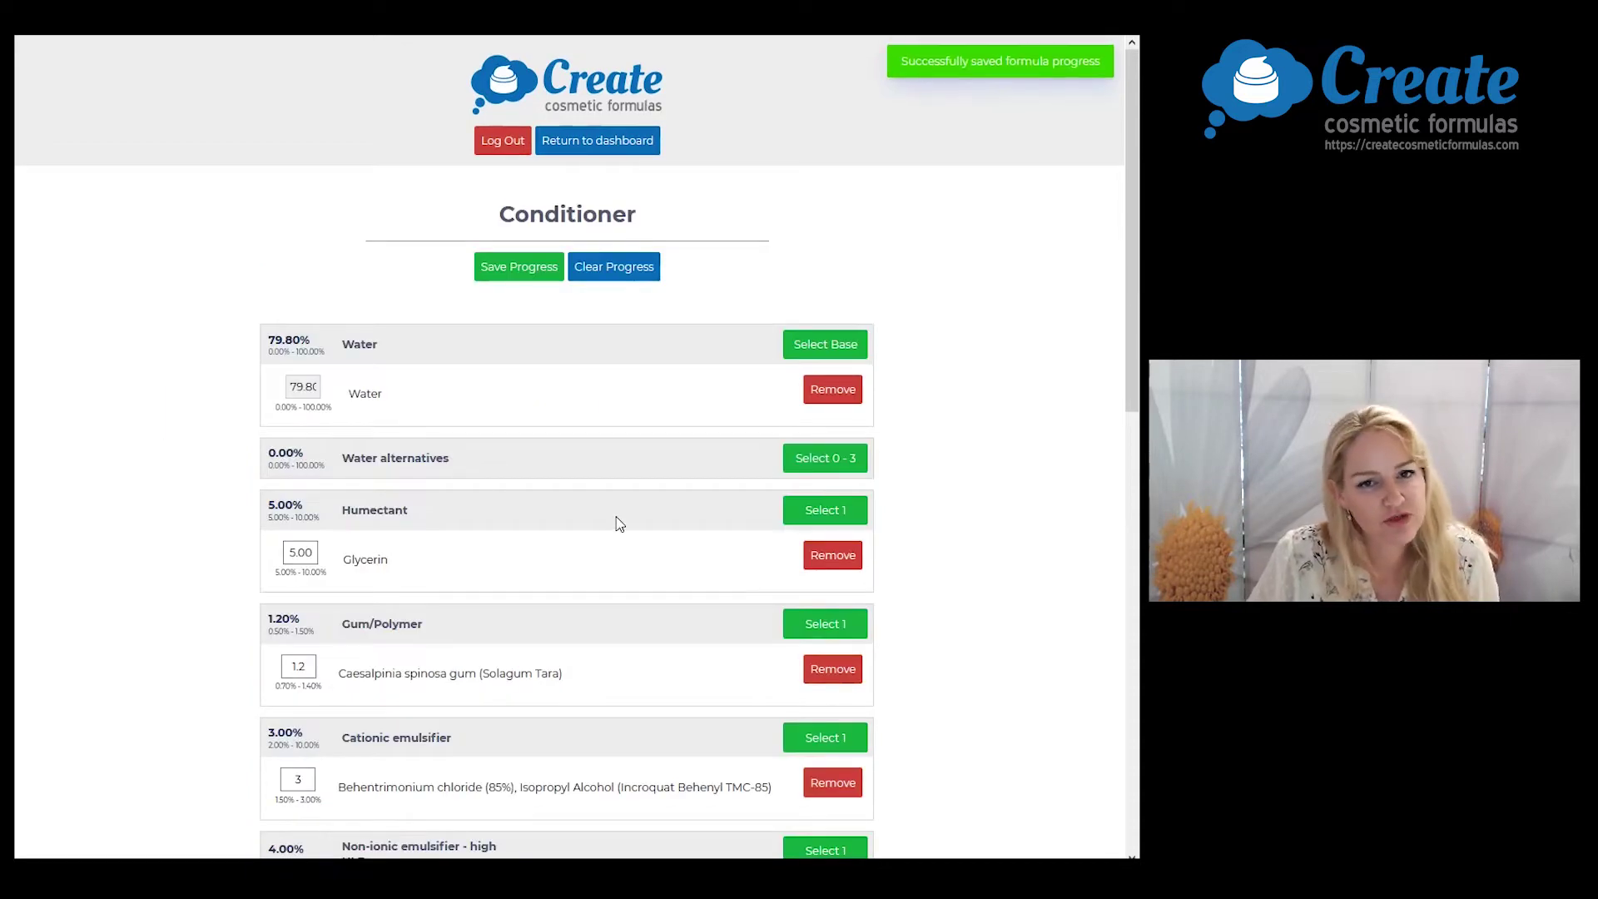
scroll(621, 525, "down", 2)
scroll(620, 525, "down", 6)
scroll(617, 528, "down", 2)
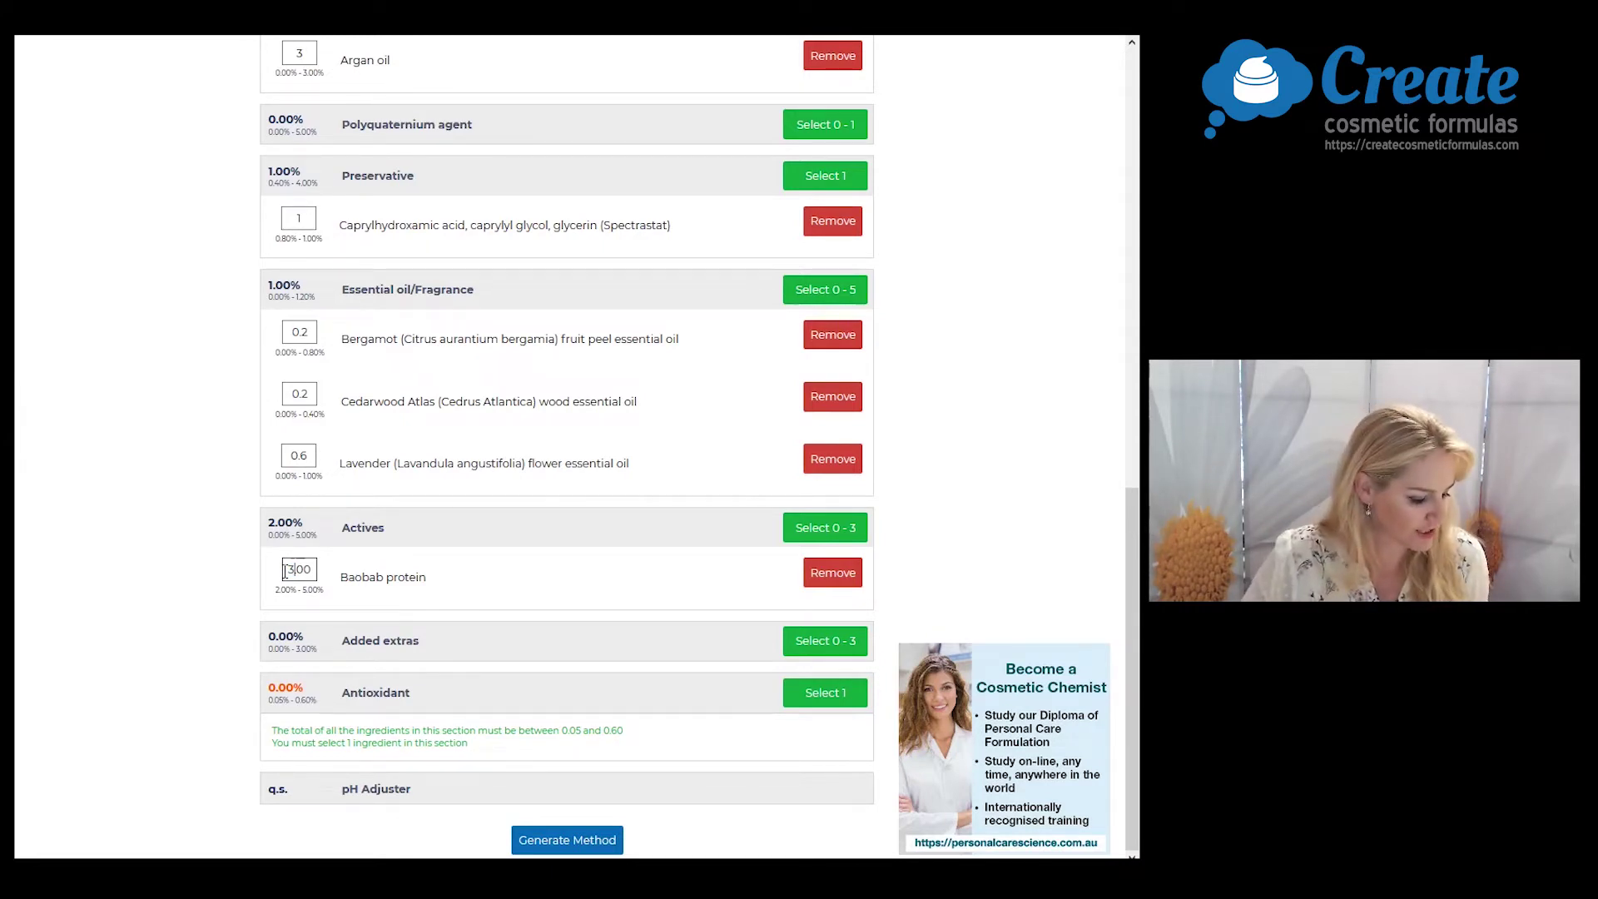
left_click(832, 652)
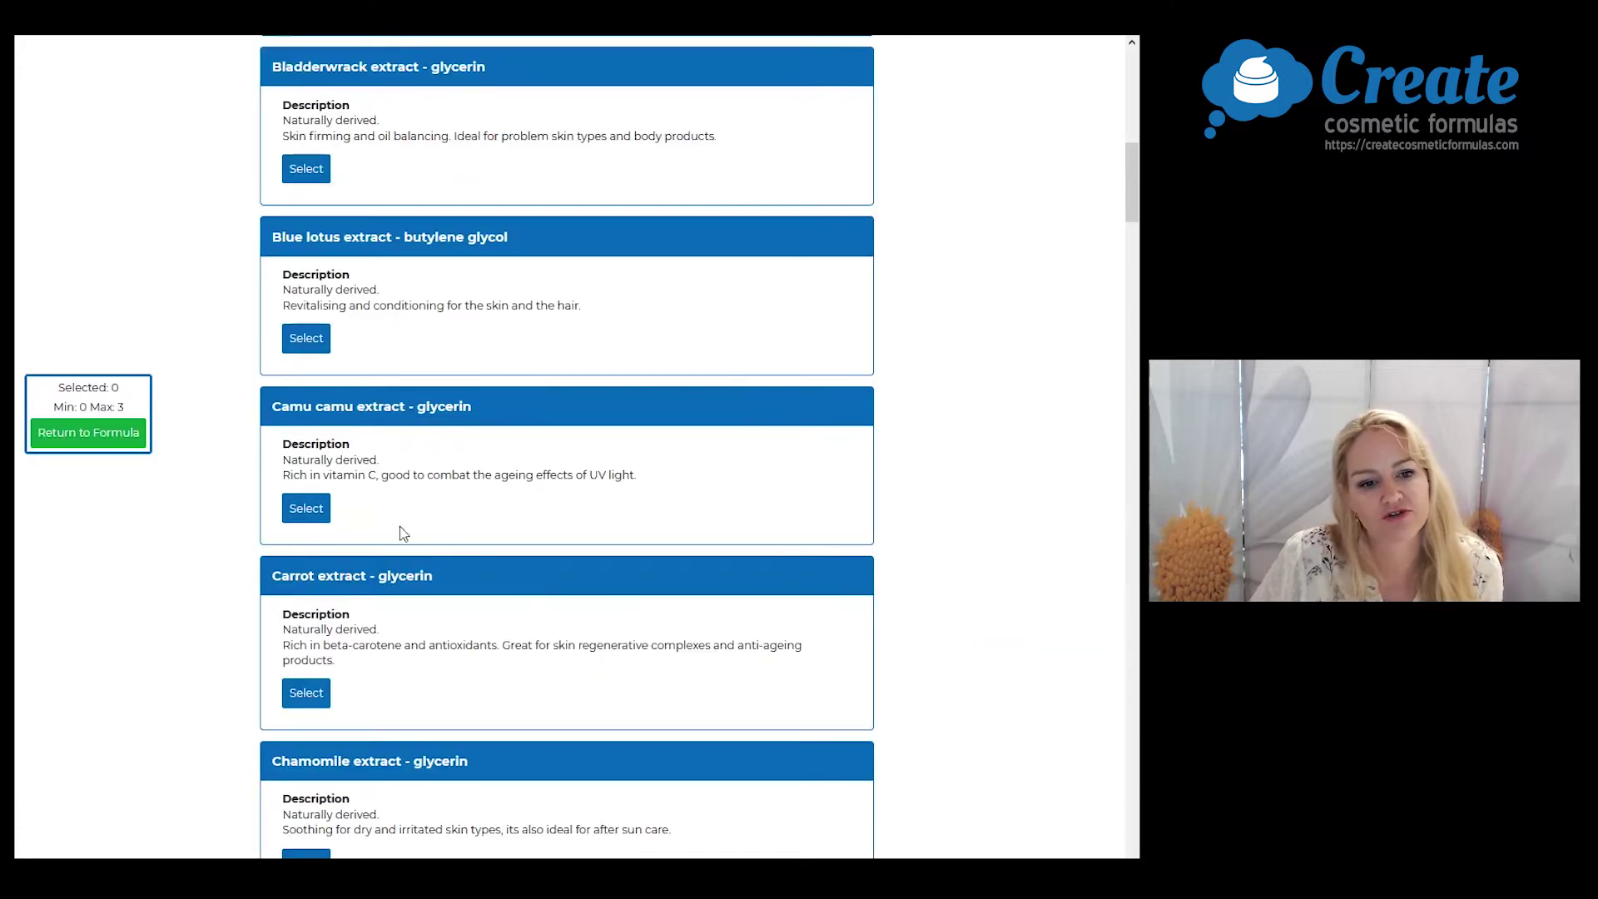
Add Blue lotus extract and Marshmallow extract as extras at 1% each, totalling 2%.
left_click(307, 339)
scroll(324, 412, "down", 5)
scroll(328, 462, "down", 5)
scroll(327, 464, "down", 5)
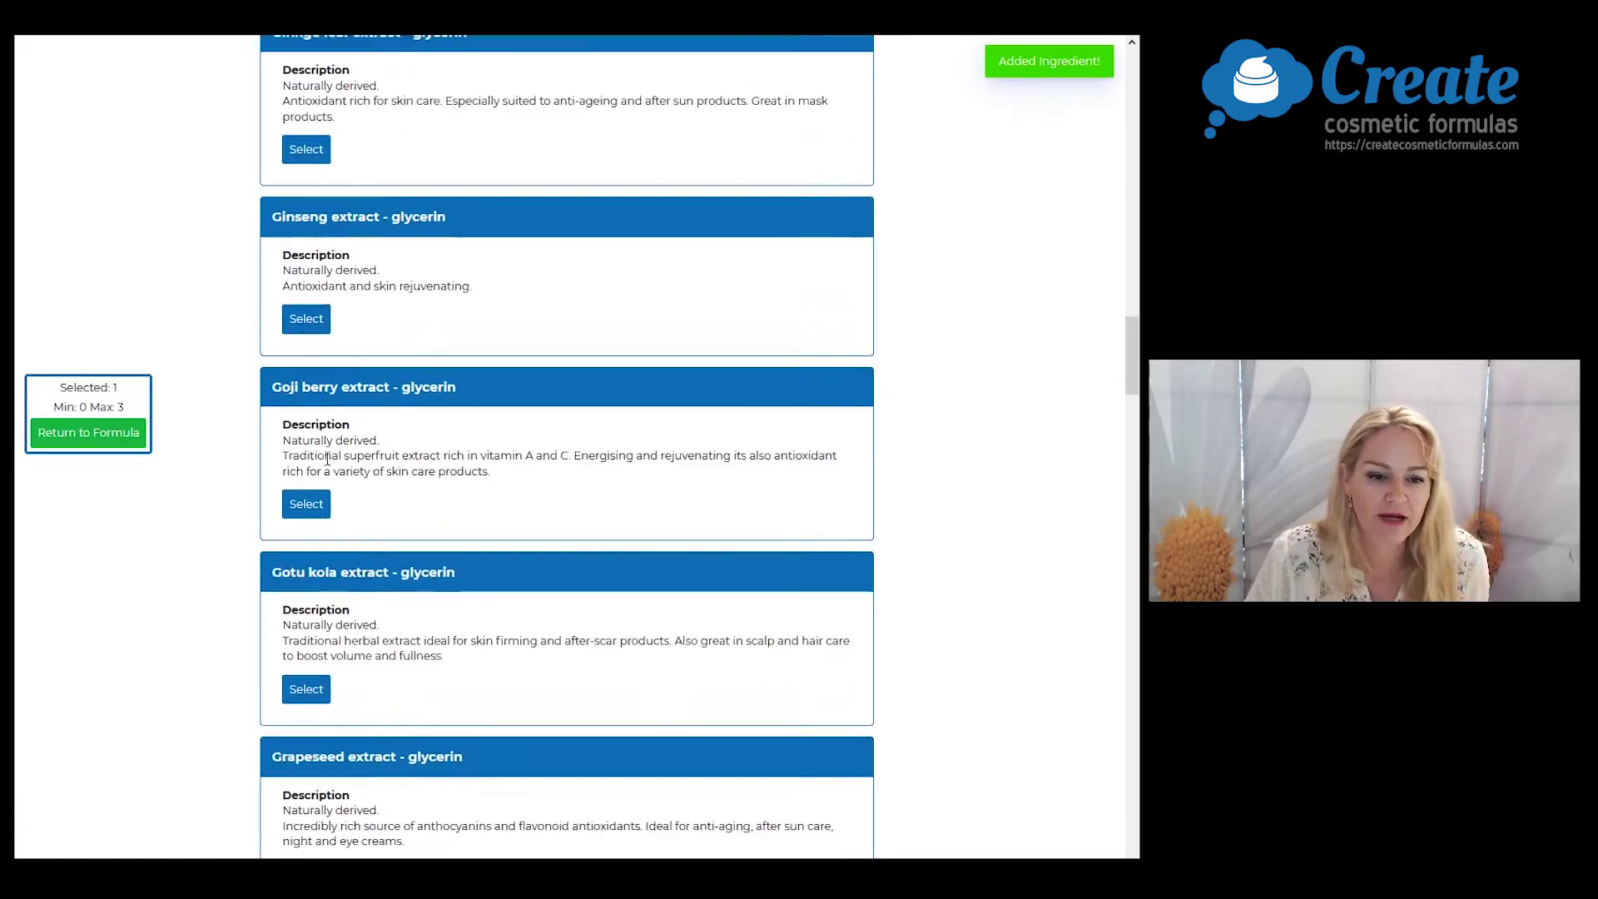
scroll(328, 463, "down", 5)
scroll(327, 463, "down", 4)
scroll(328, 459, "down", 3)
scroll(327, 460, "down", 4)
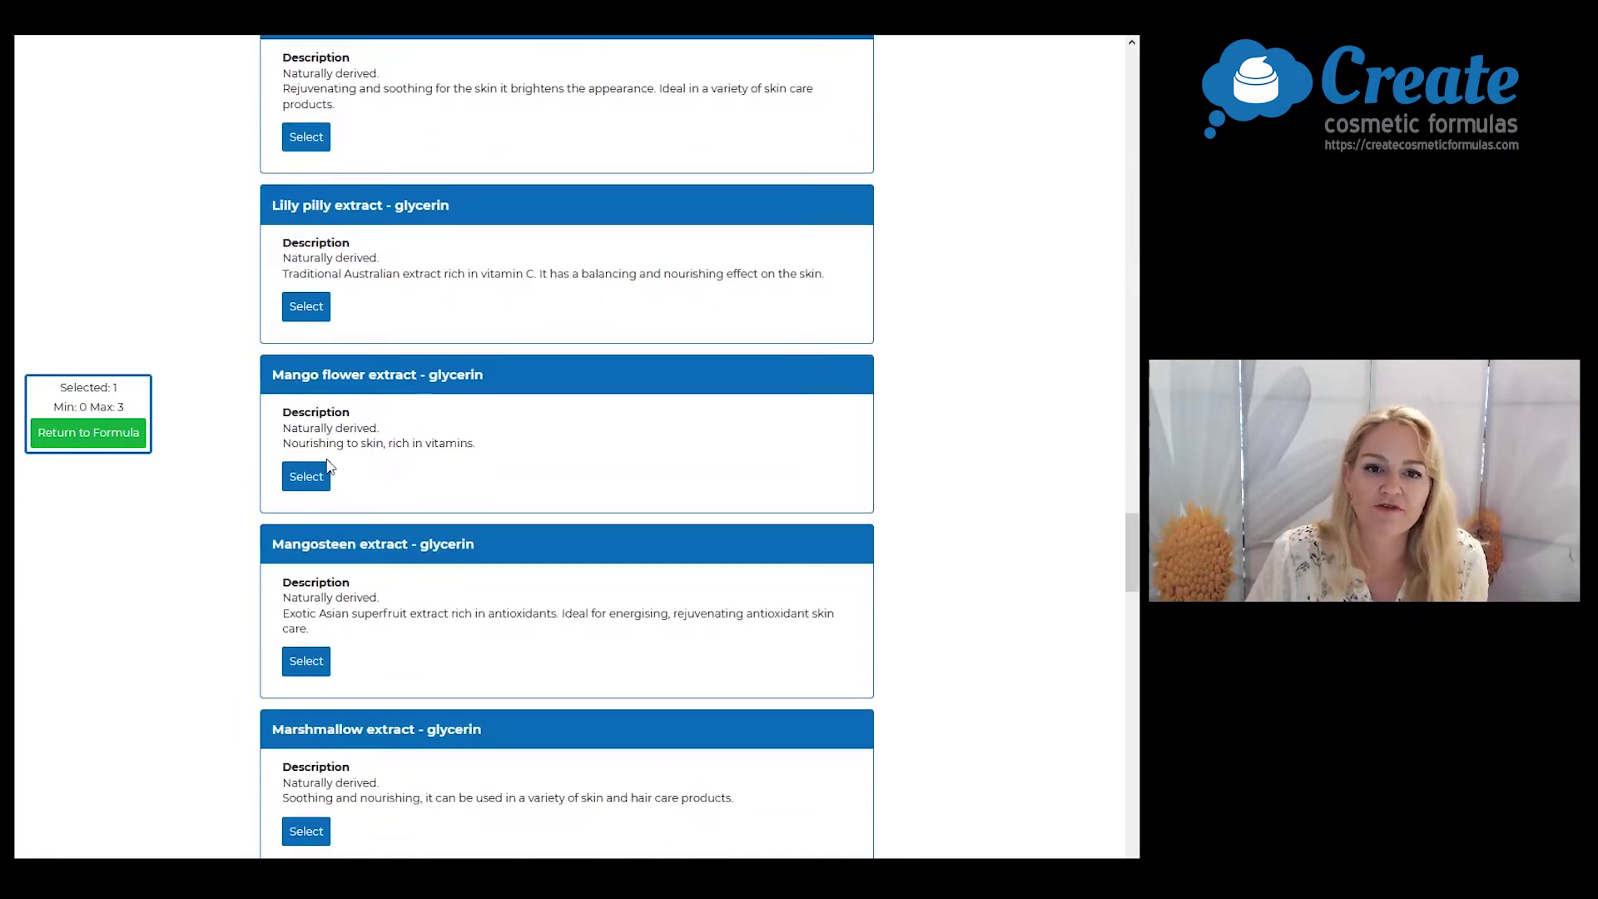
scroll(326, 459, "down", 1)
scroll(324, 460, "down", 2)
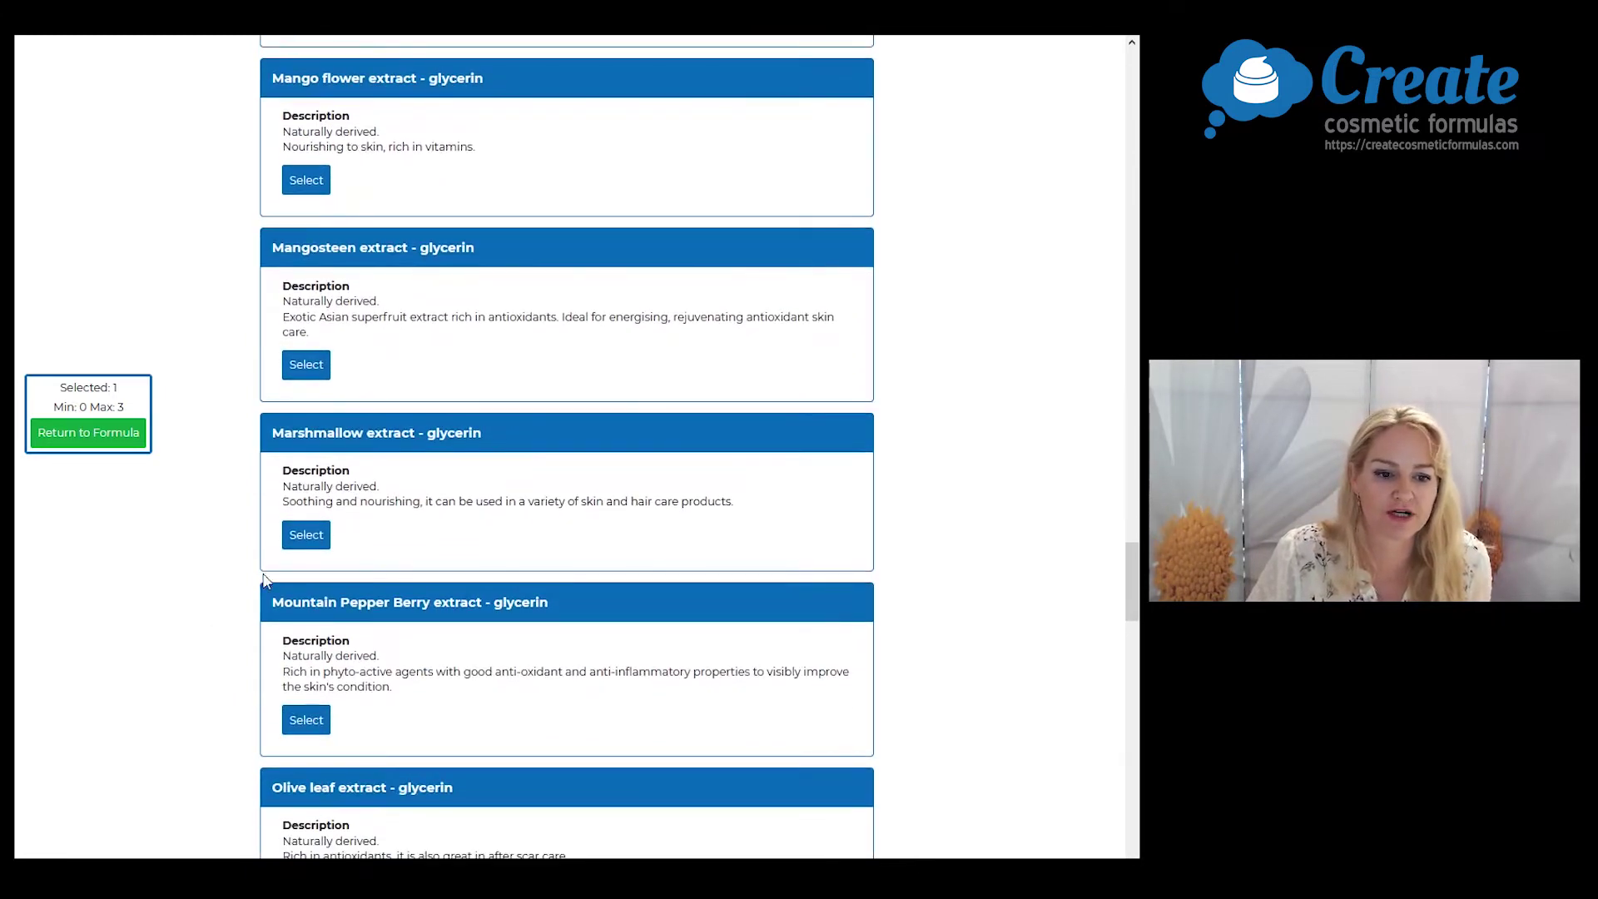
left_click(285, 545)
left_click(84, 434)
scroll(351, 586, "down", 3)
scroll(351, 587, "down", 5)
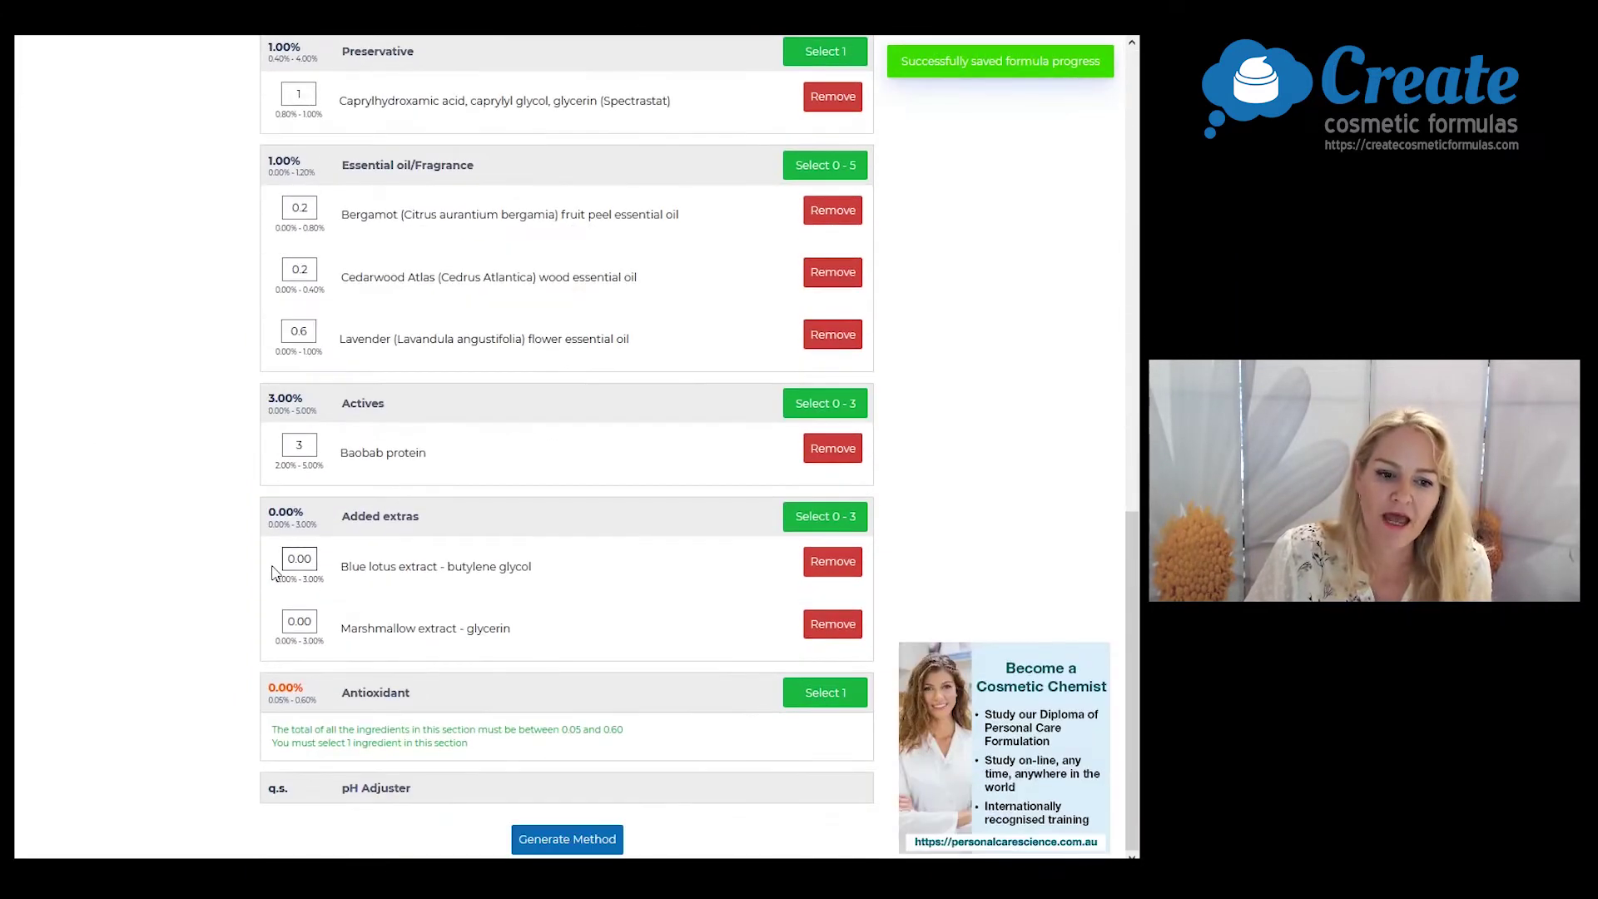
left_click(291, 558)
type("1")
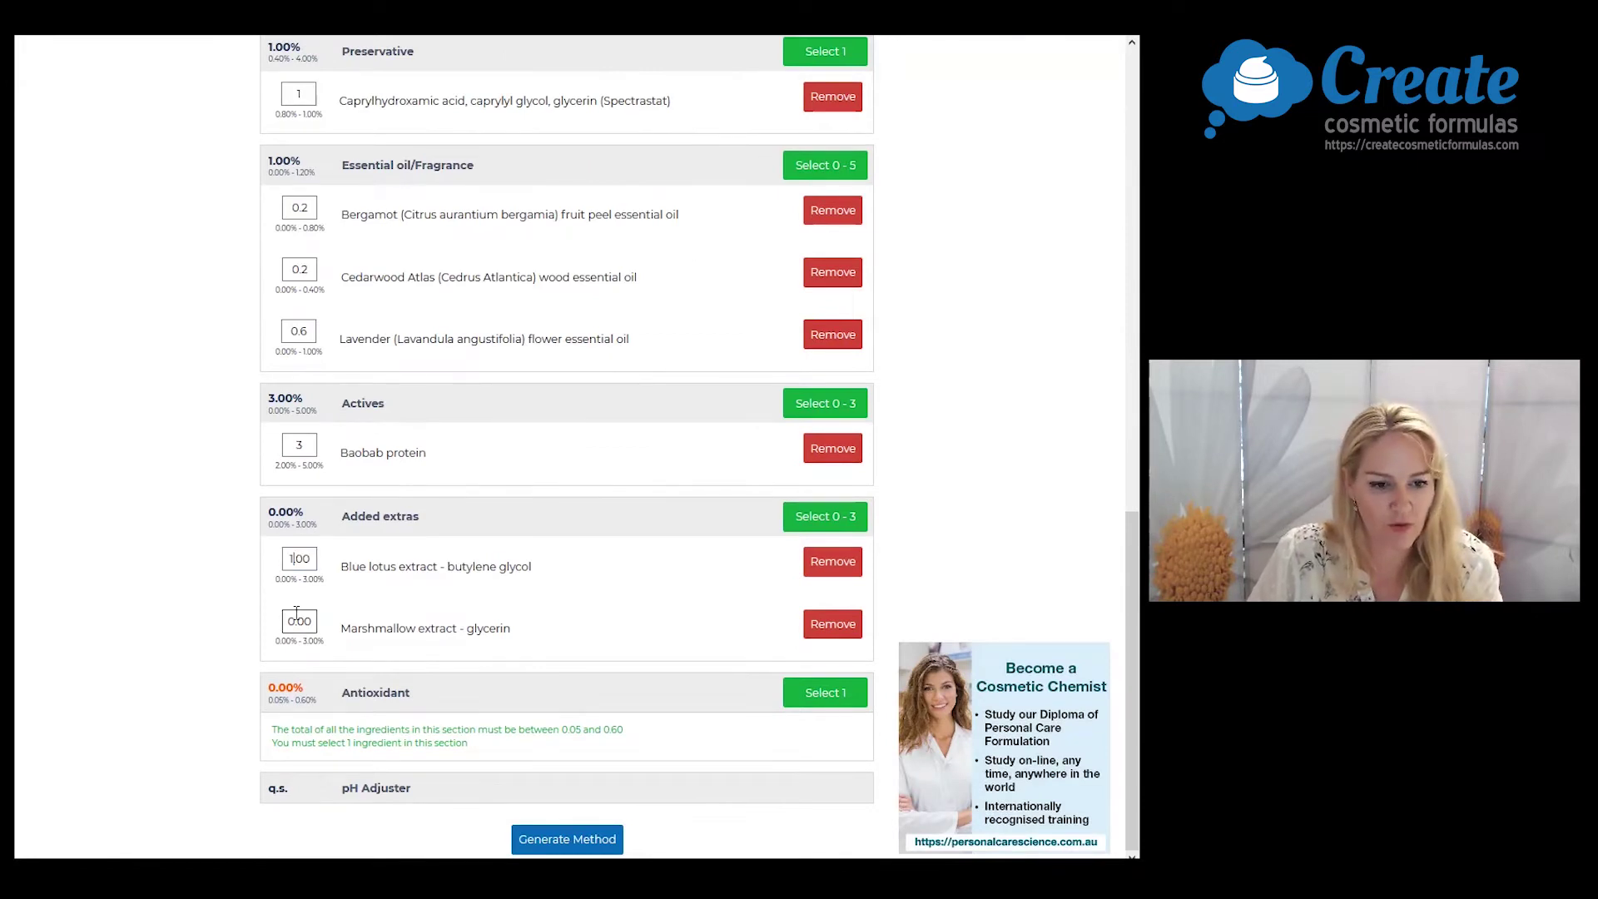
left_click(295, 617)
type("1")
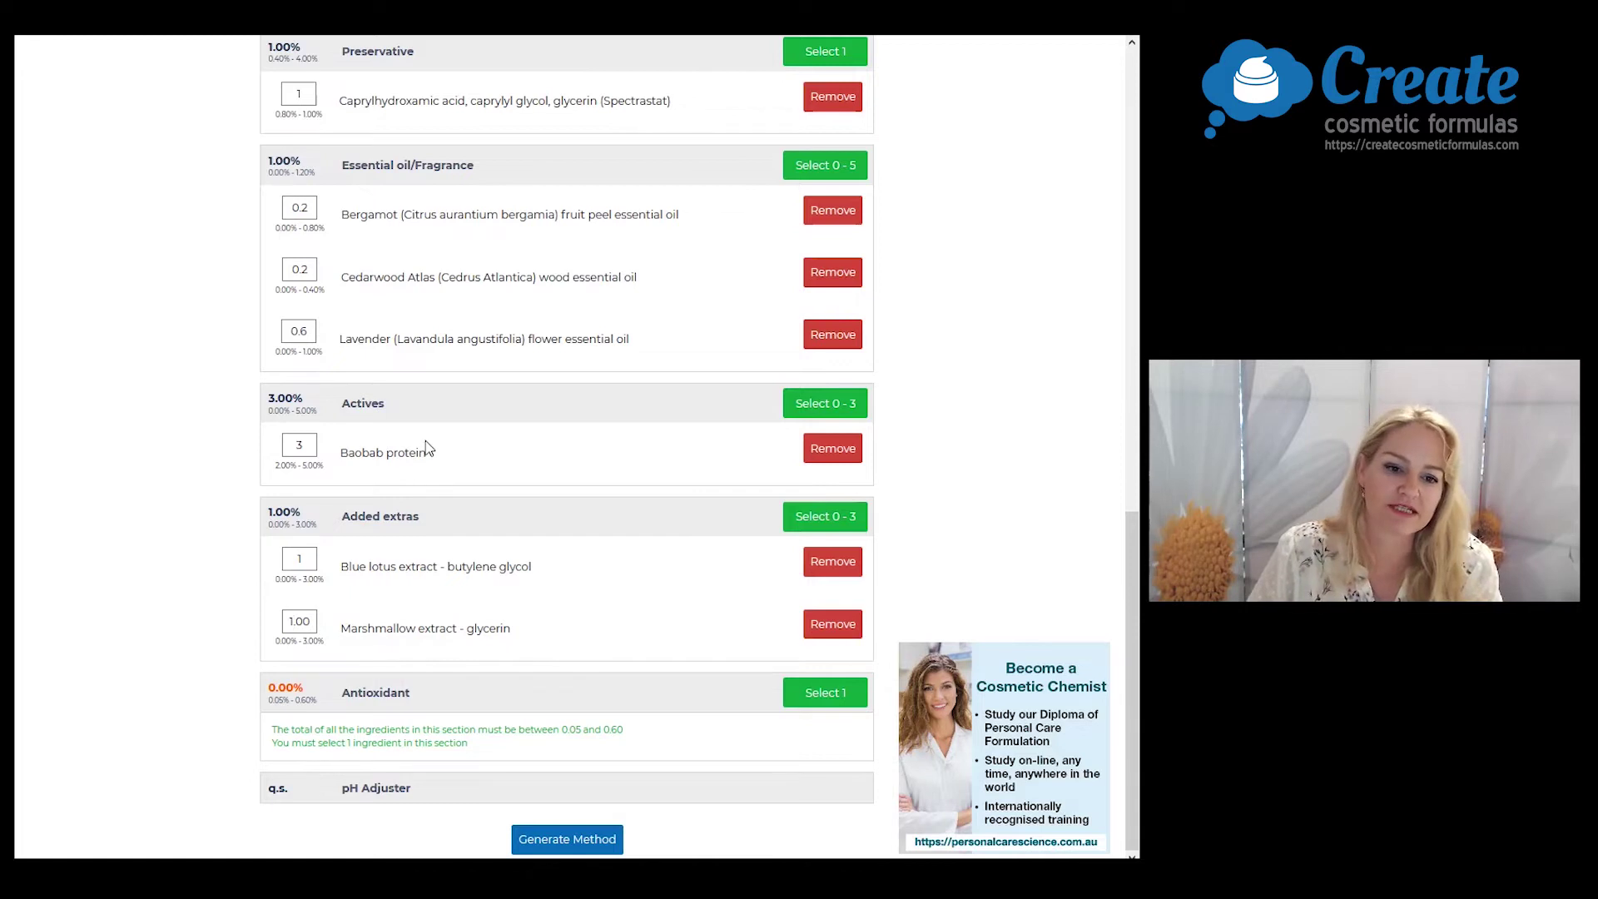
left_click(427, 457)
type("1")
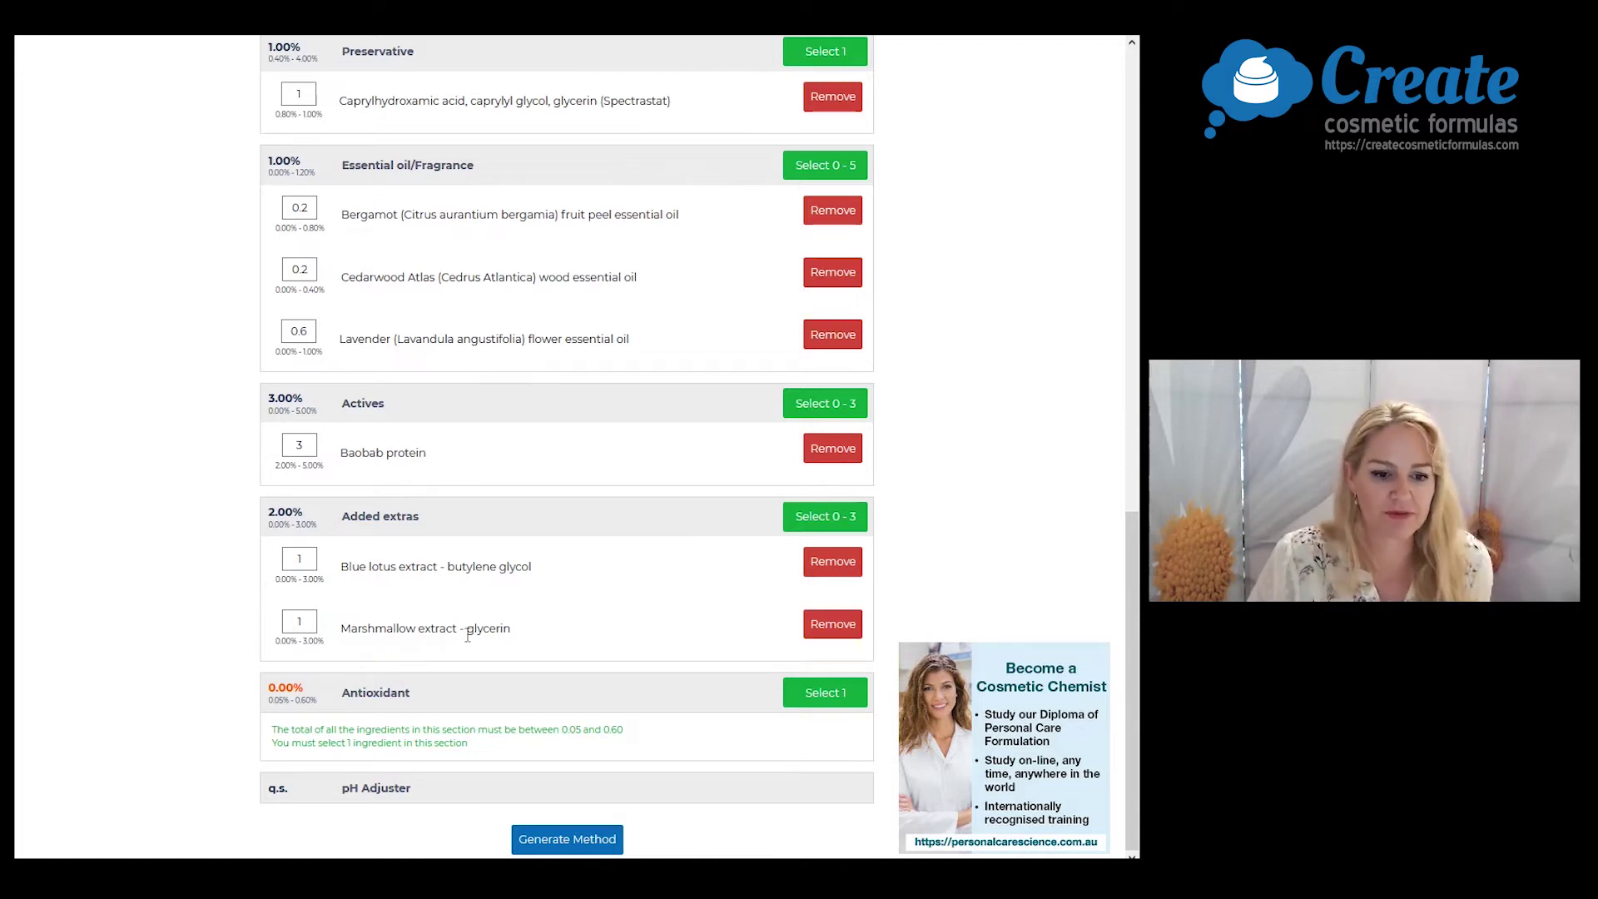
left_click(825, 693)
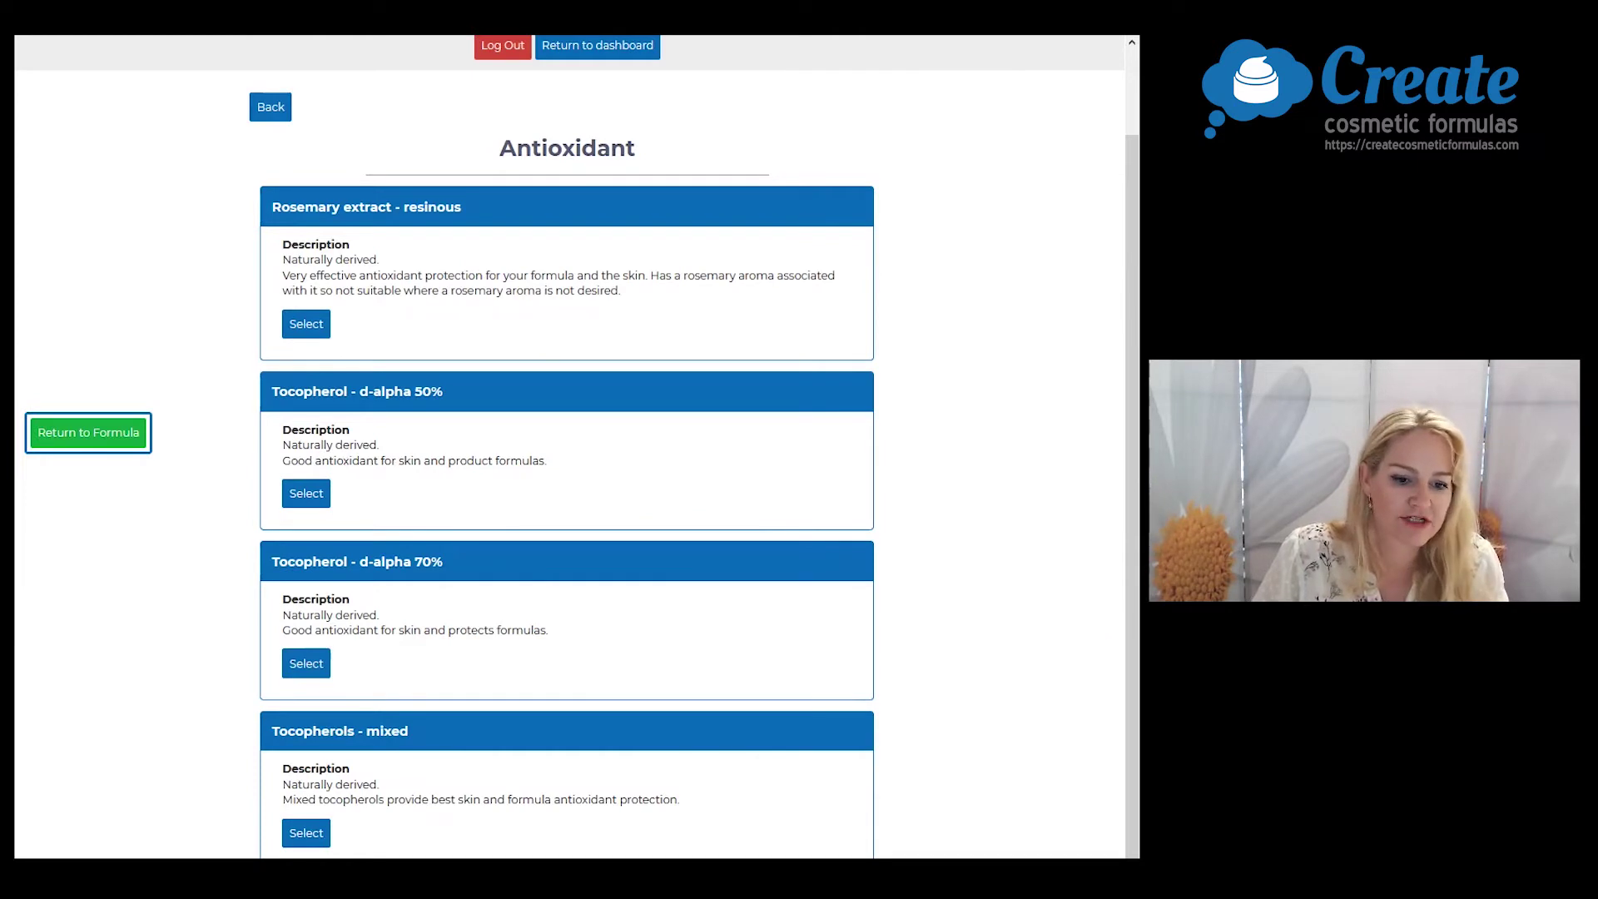
Add Tocopherol - d-alpha 70% as the antioxidant at 0.4%.
left_click(305, 662)
scroll(351, 670, "down", 5)
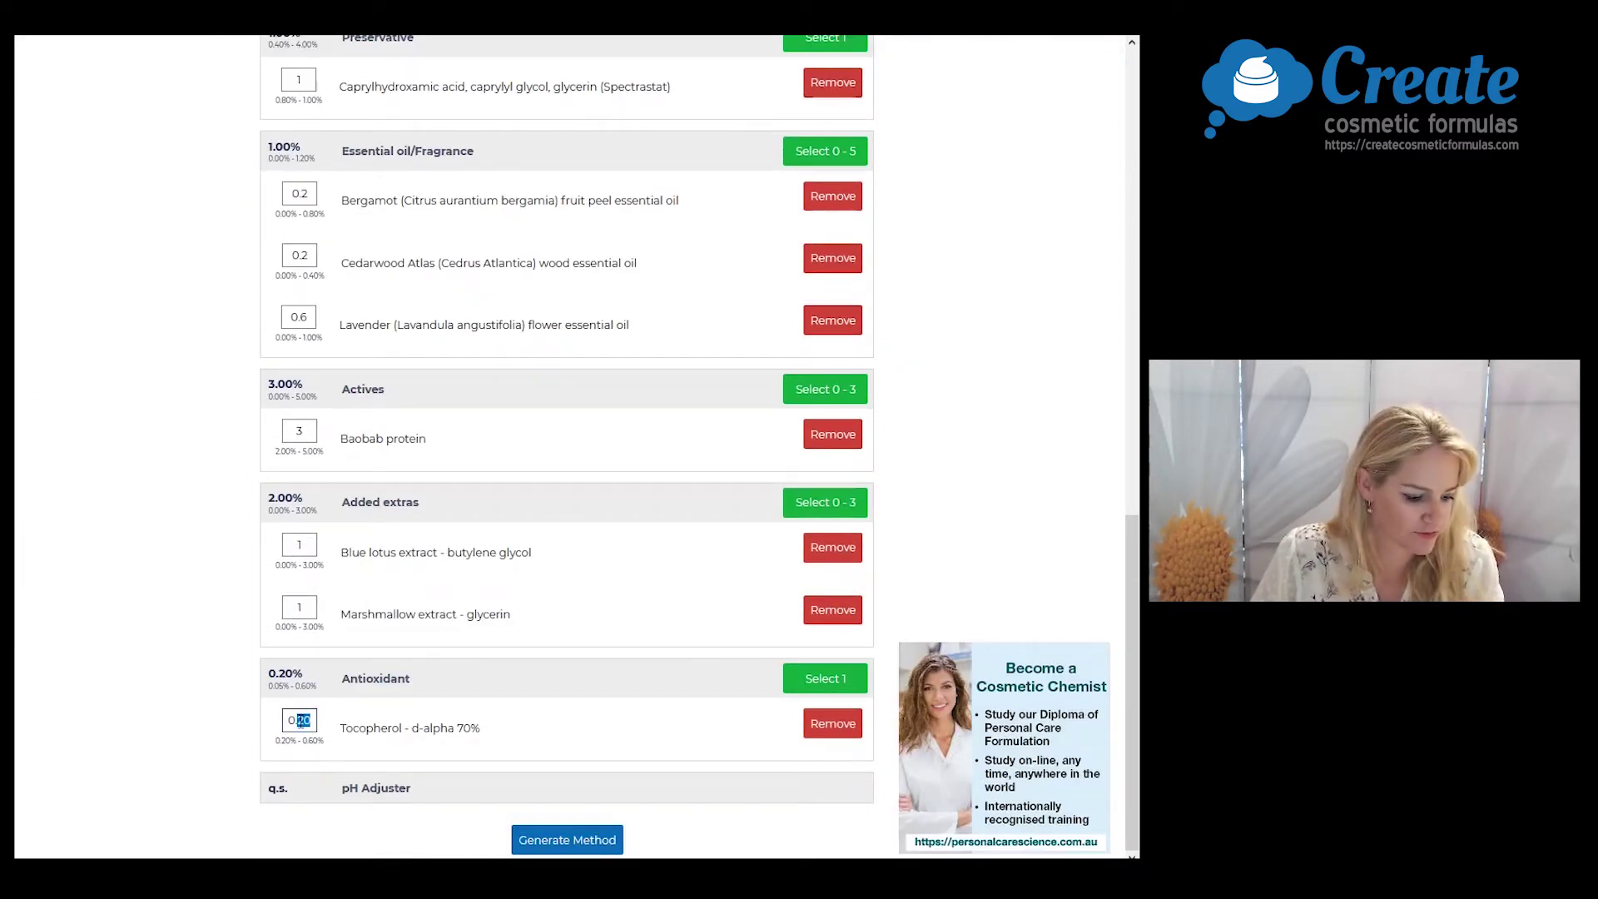
type("0.4")
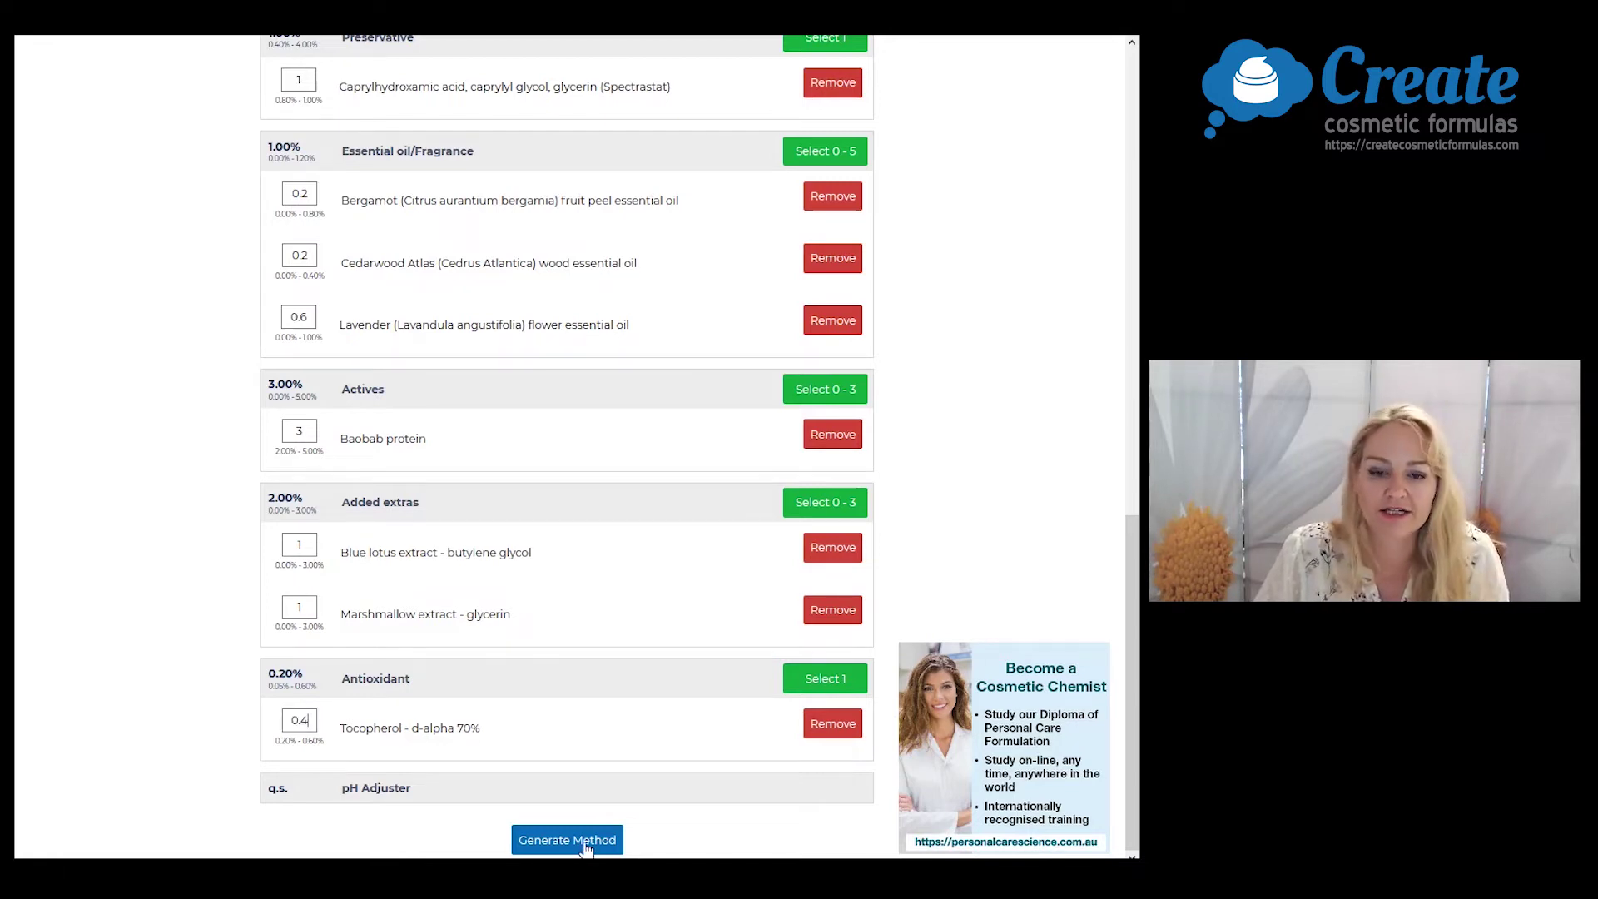
Generate the Conditioner ingredient table with phases A–D and the five-step mixing method.
left_click(568, 839)
scroll(953, 545, "down", 2)
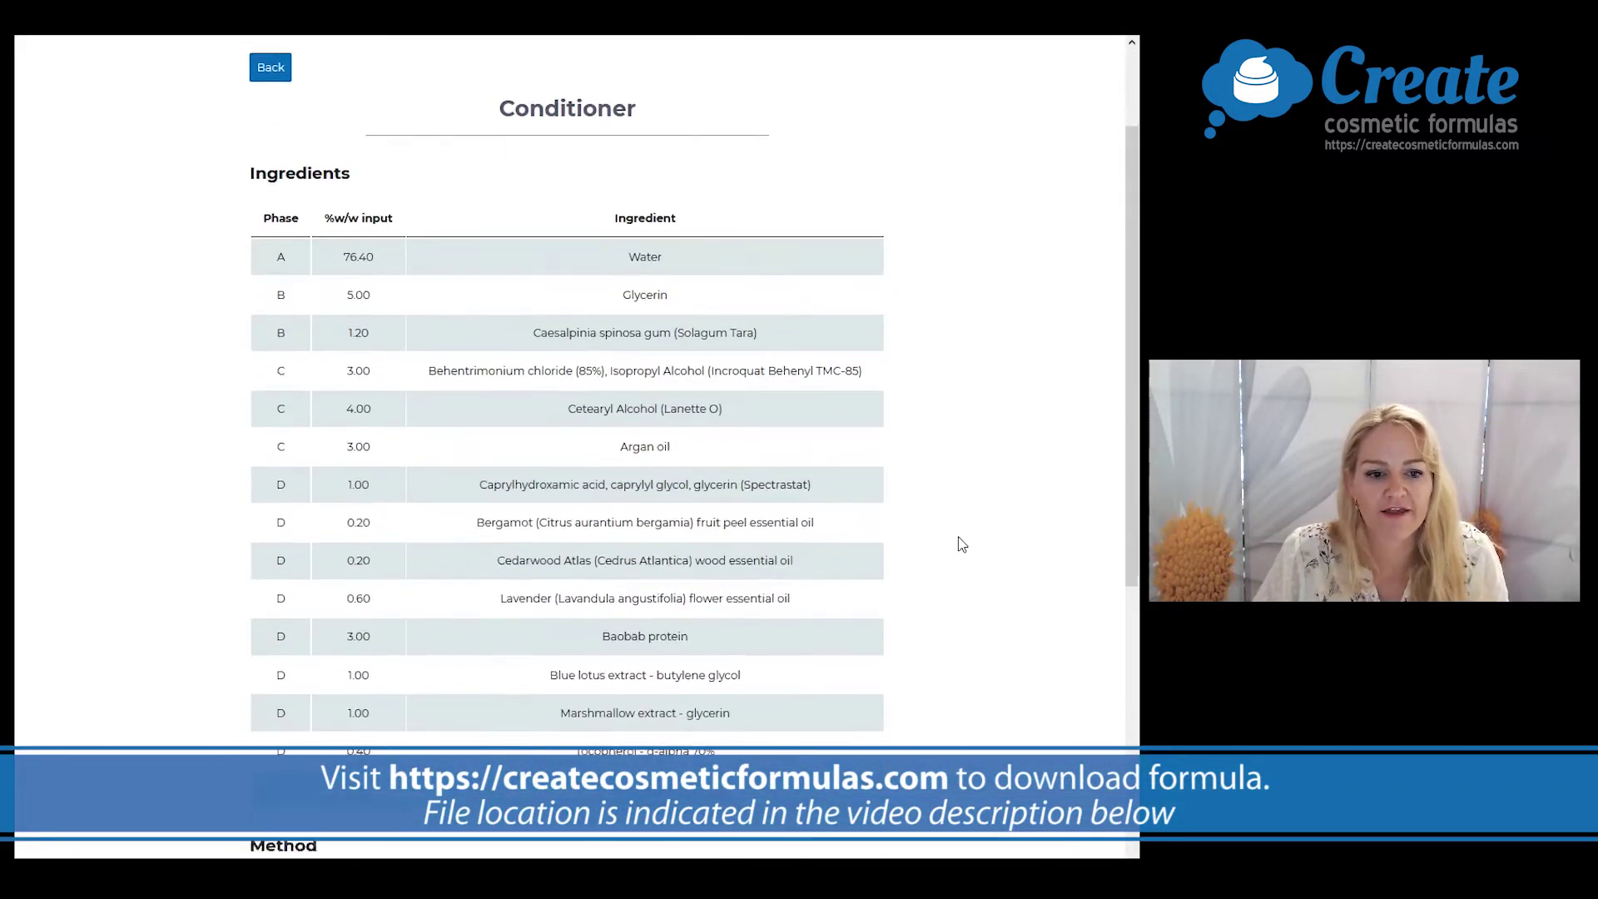
scroll(961, 544, "down", 2)
scroll(961, 544, "down", 1)
scroll(958, 542, "down", 2)
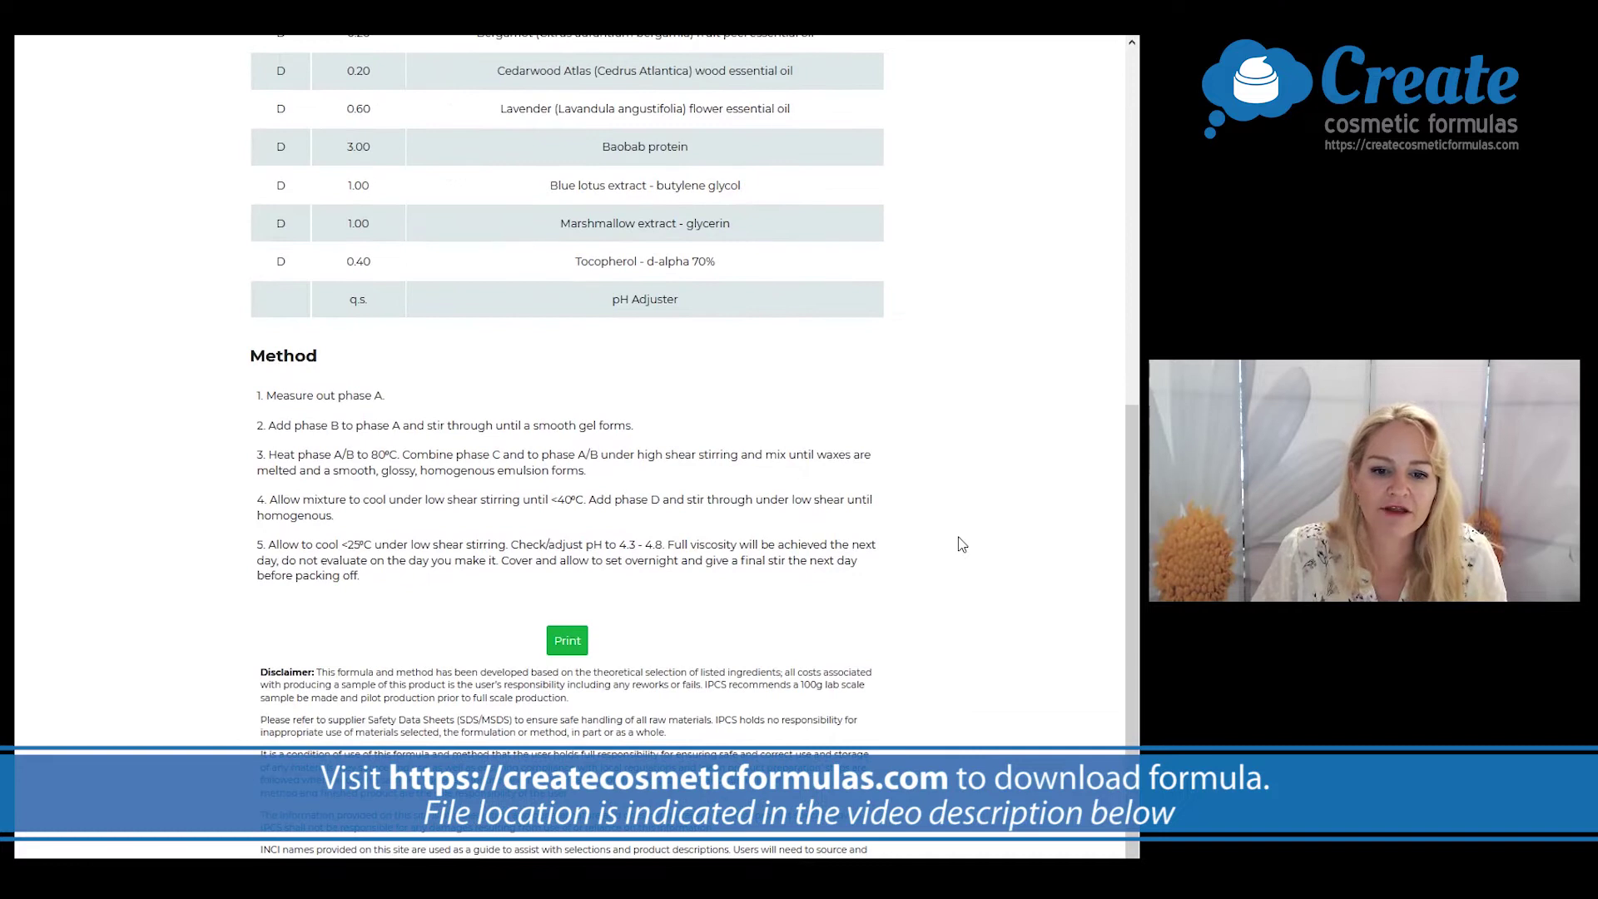